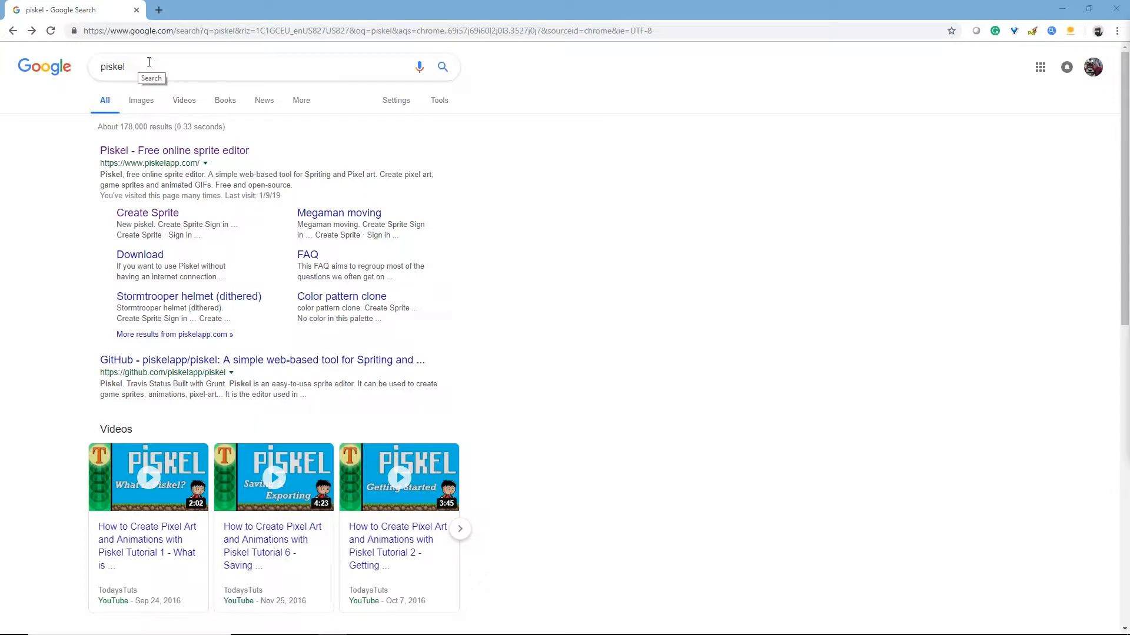
Open the Piskel website from the search results and look through the sprites in the personal gallery.
{"action": "left_click", "coordinate": [149, 154]}
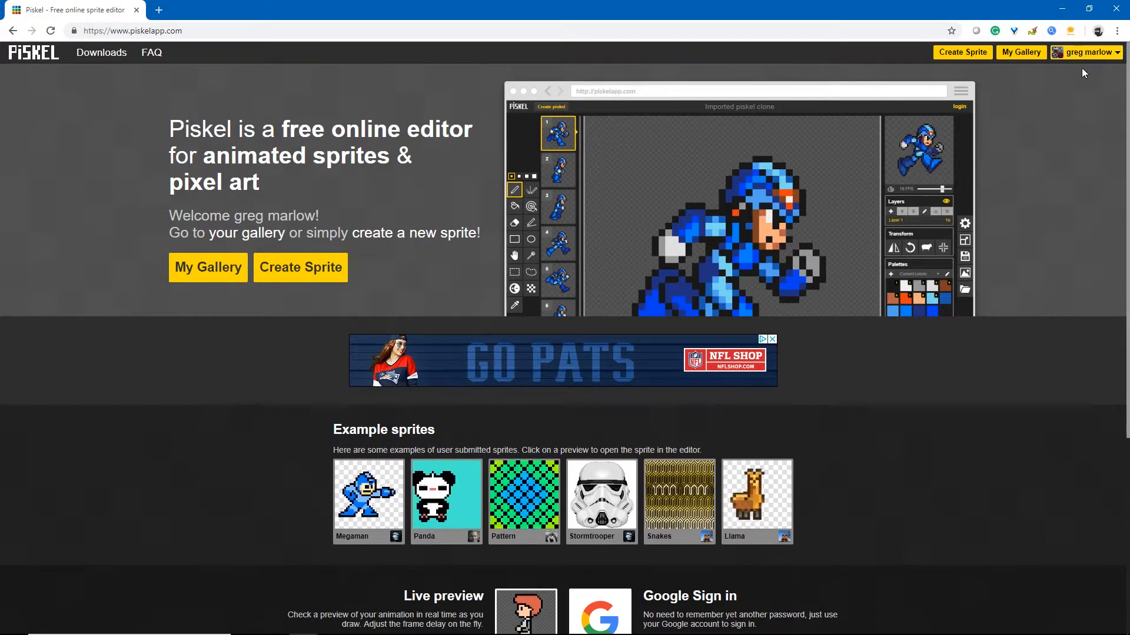
{"action": "left_click", "coordinate": [1023, 52]}
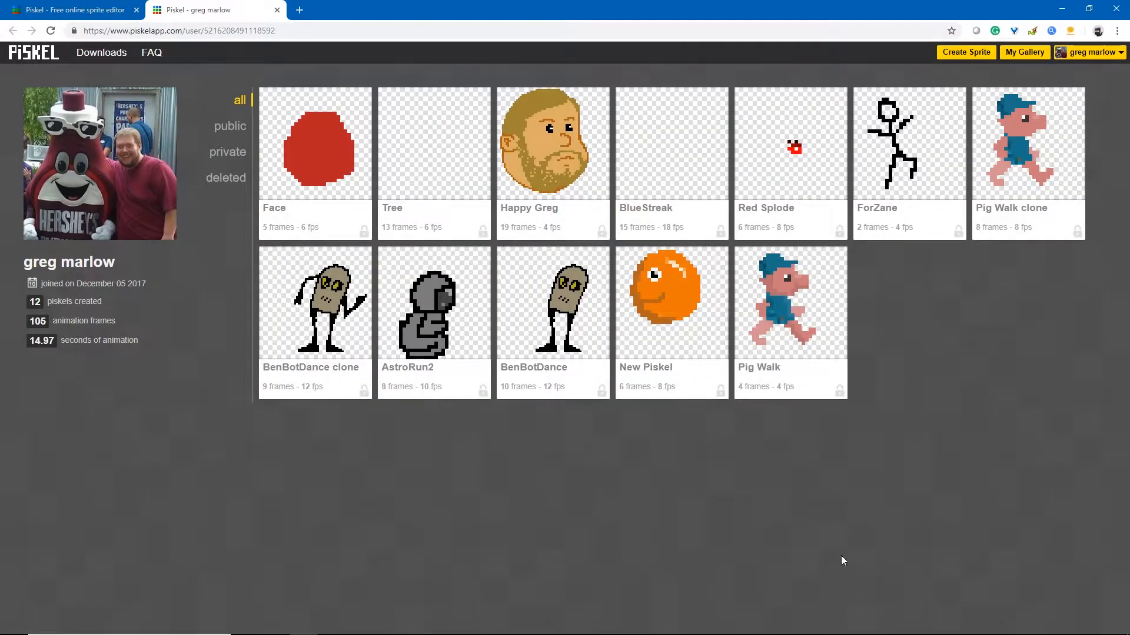
{"action": "mouse_move", "coordinate": [322, 334]}
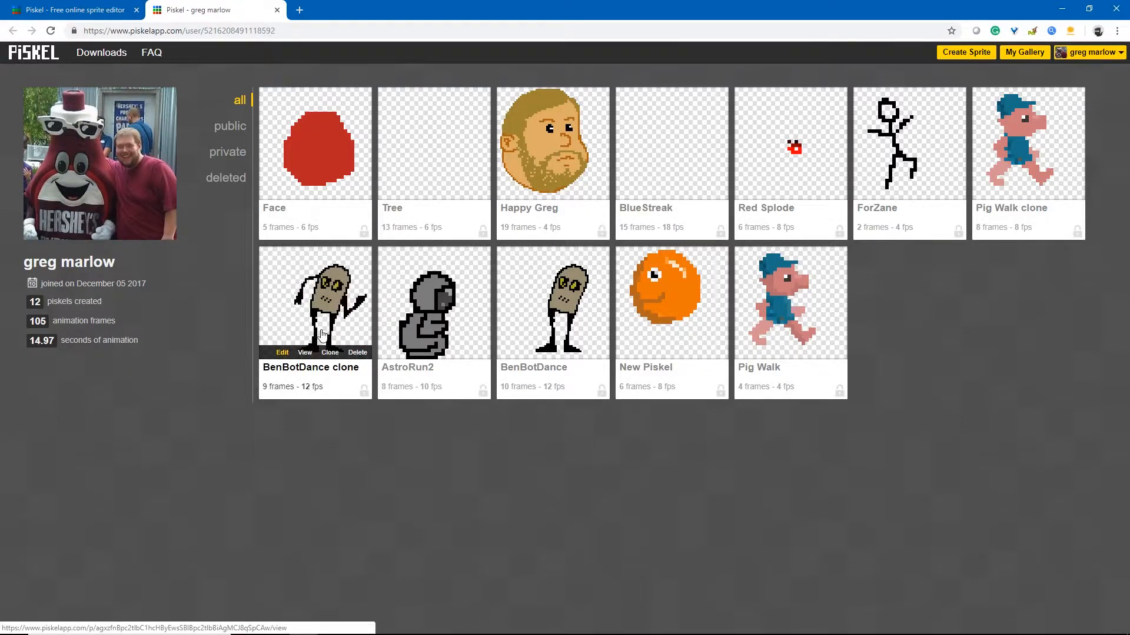
{"action": "mouse_move", "coordinate": [1043, 133]}
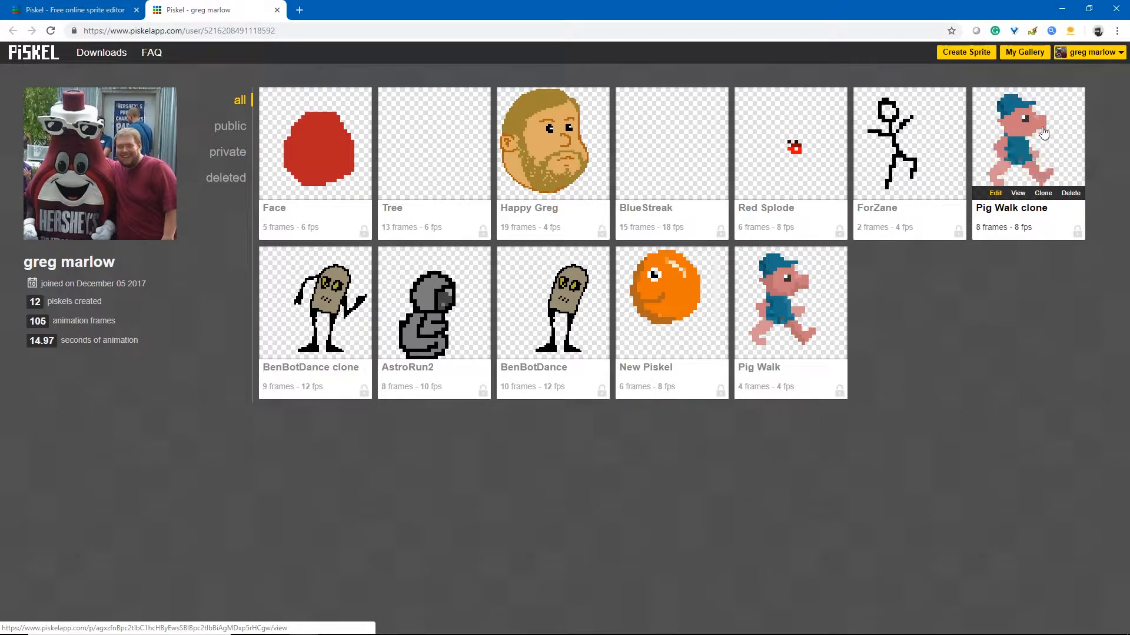
{"action": "mouse_move", "coordinate": [787, 153]}
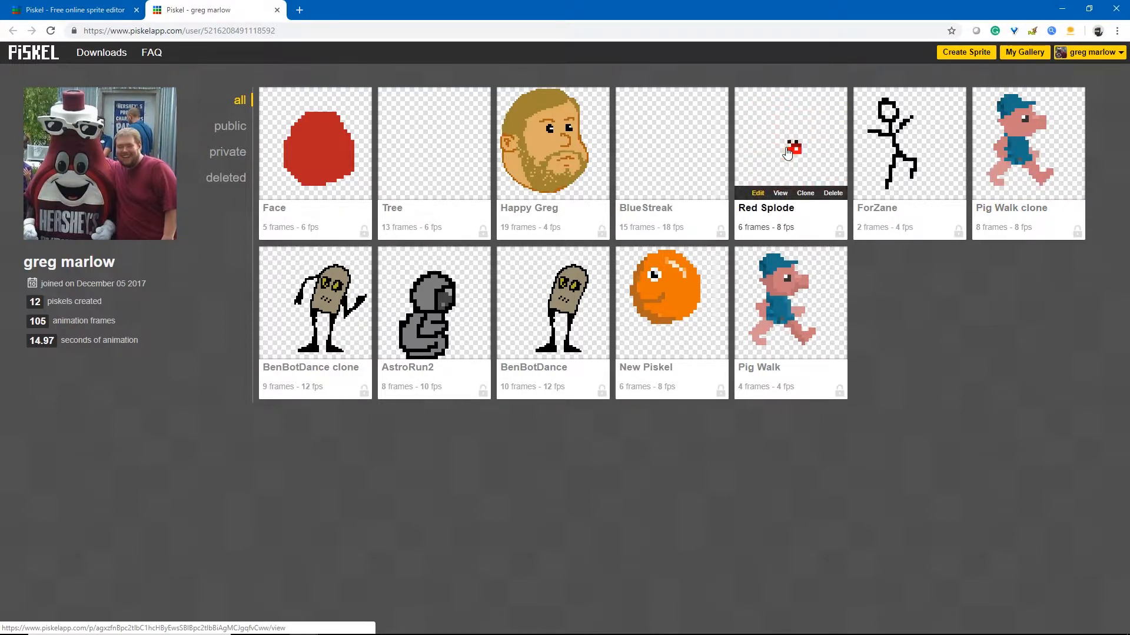
{"action": "mouse_move", "coordinate": [539, 142]}
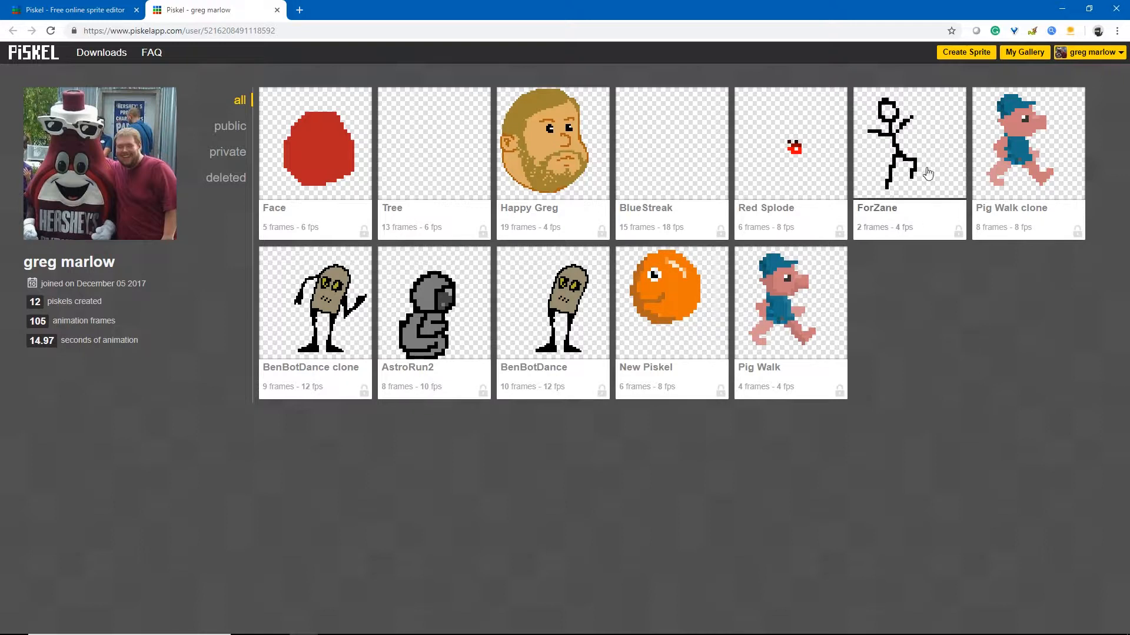
Create a new sprite and set the primary color to blue #2488e7.
{"action": "left_click", "coordinate": [975, 59]}
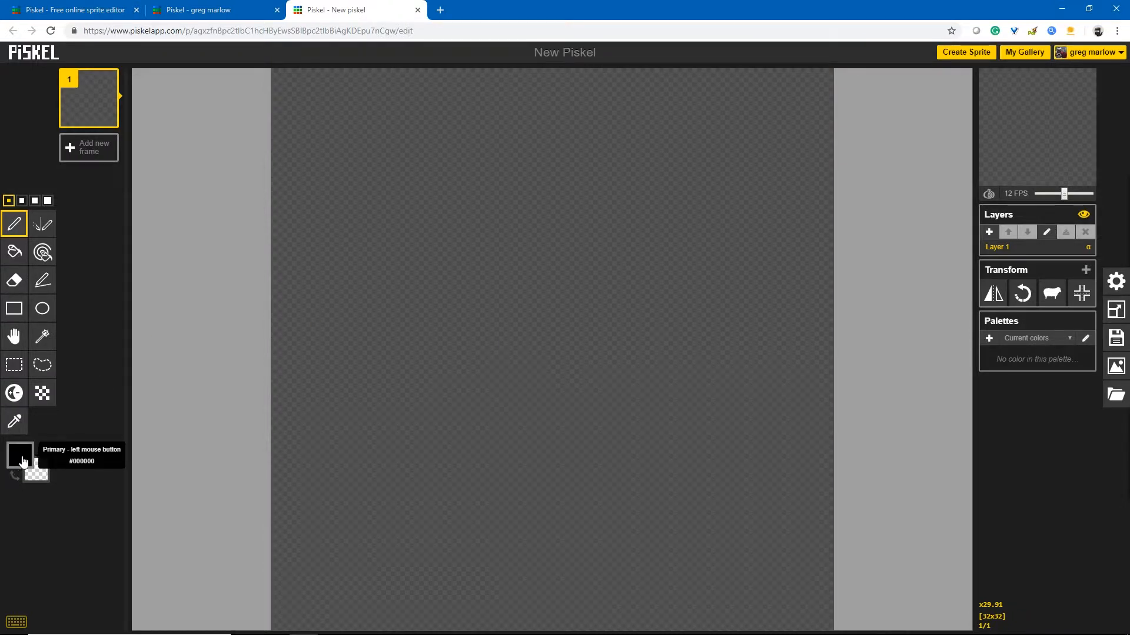
{"action": "left_click", "coordinate": [21, 458]}
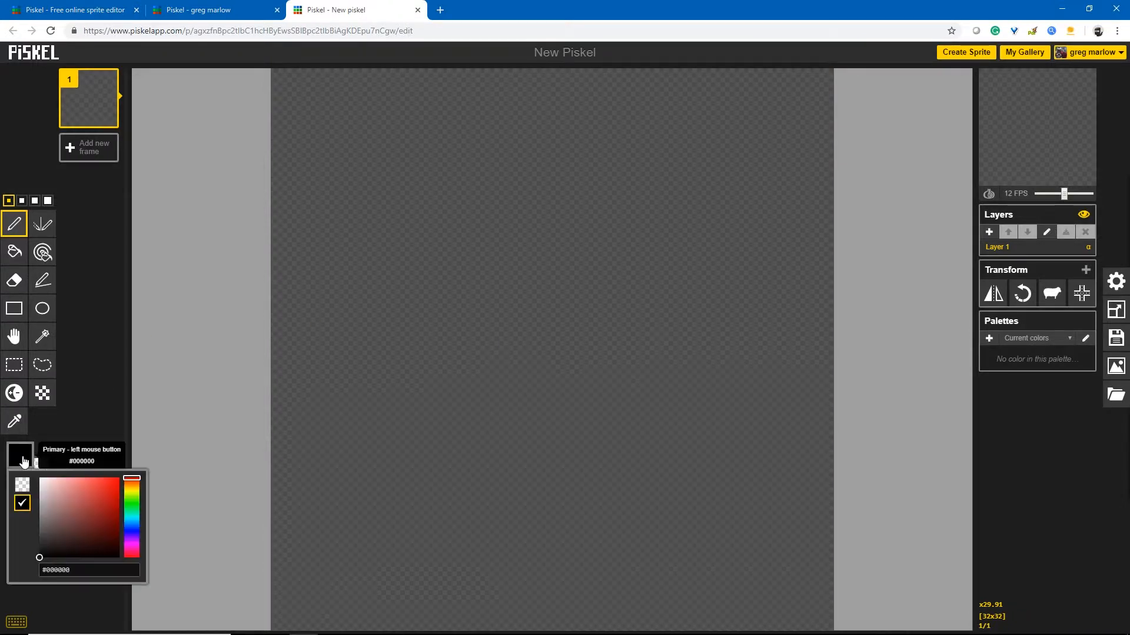
{"action": "left_click_drag", "start_coordinate": [131, 536], "coordinate": [131, 531]}
{"action": "left_click", "coordinate": [106, 487]}
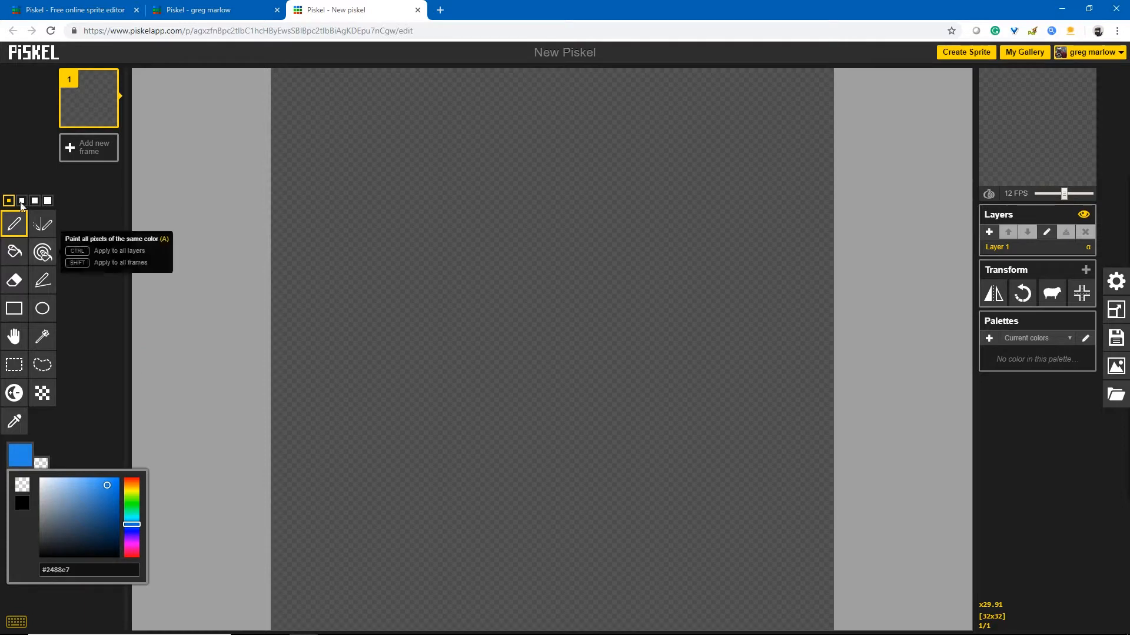
Draw a freehand zigzag line diagonally across the canvas with the Pen tool.
{"action": "left_click", "coordinate": [10, 227]}
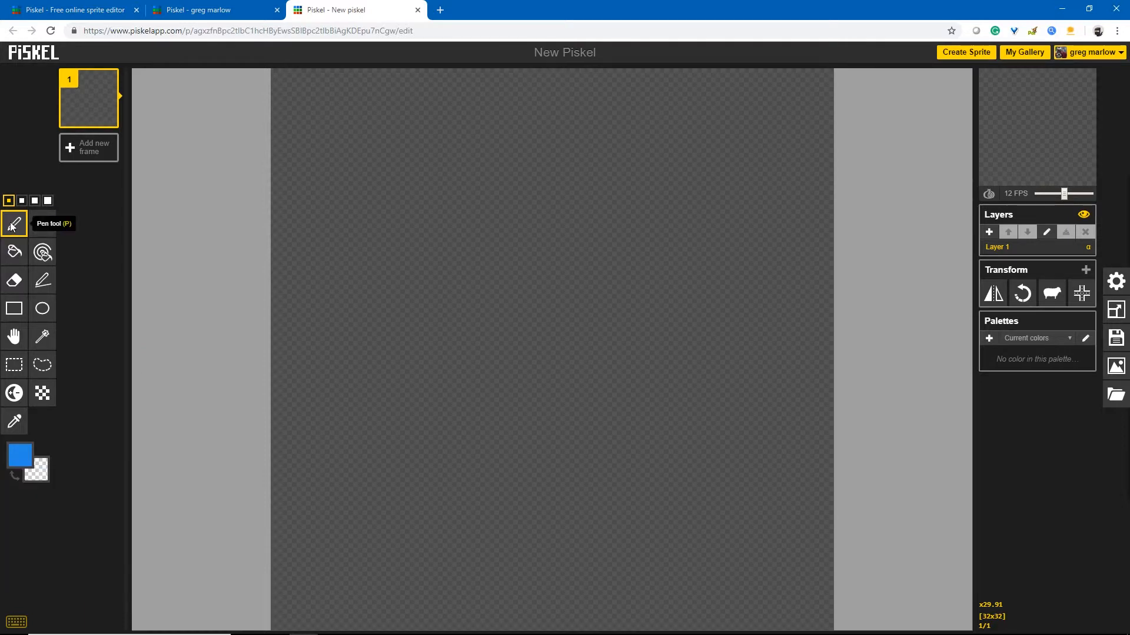
{"action": "mouse_move", "coordinate": [367, 375]}
{"action": "left_mouse_down"}
{"action": "mouse_move", "coordinate": [589, 235]}
{"action": "mouse_move", "coordinate": [507, 375]}
{"action": "mouse_move", "coordinate": [540, 418]}
{"action": "mouse_move", "coordinate": [653, 410]}
{"action": "mouse_move", "coordinate": [719, 437]}
{"action": "mouse_move", "coordinate": [712, 531]}
{"action": "left_mouse_up"}
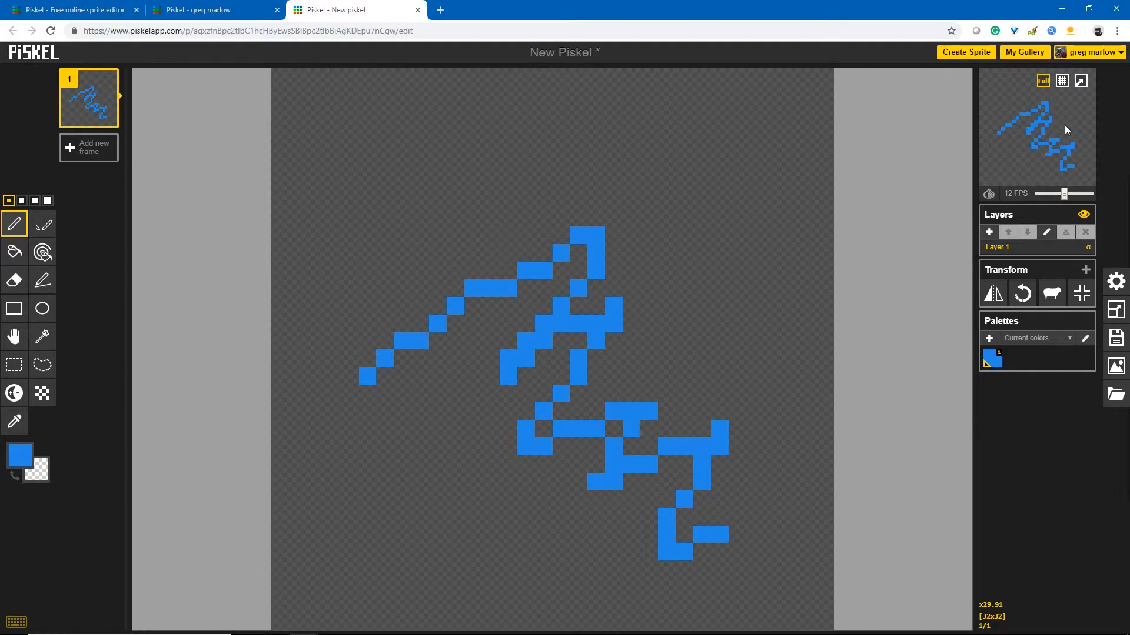
Compare the sprite's preview at original size and at full size, ending on the full size preview.
{"action": "mouse_move", "coordinate": [1045, 84]}
{"action": "left_click", "coordinate": [1044, 83]}
{"action": "mouse_move", "coordinate": [1044, 86]}
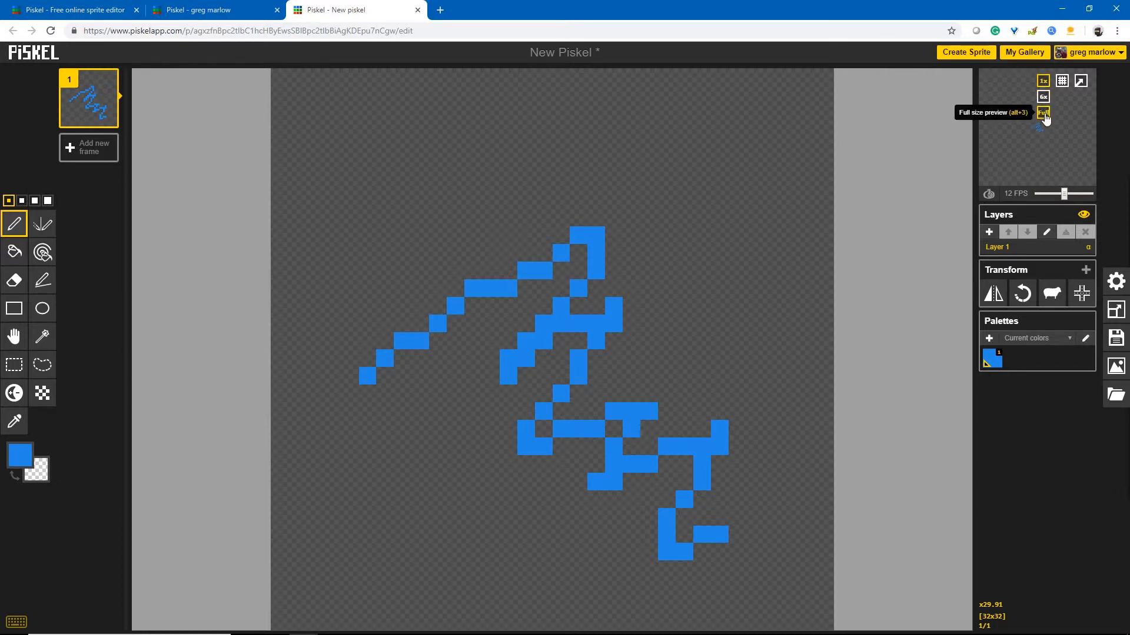
{"action": "left_click", "coordinate": [1043, 114]}
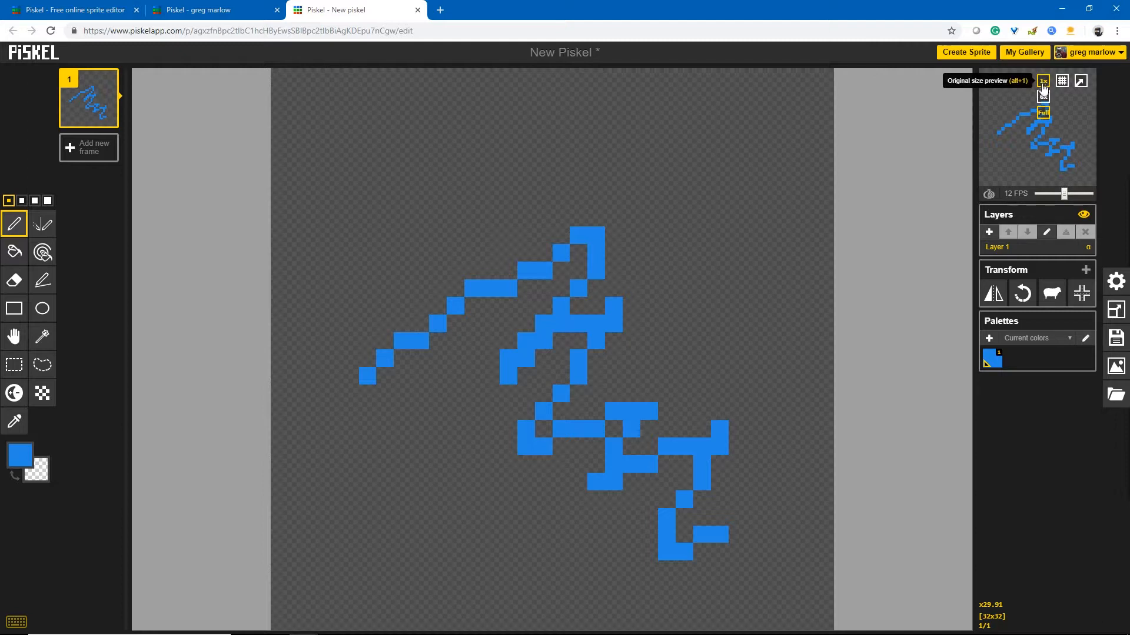
{"action": "left_click", "coordinate": [1043, 82]}
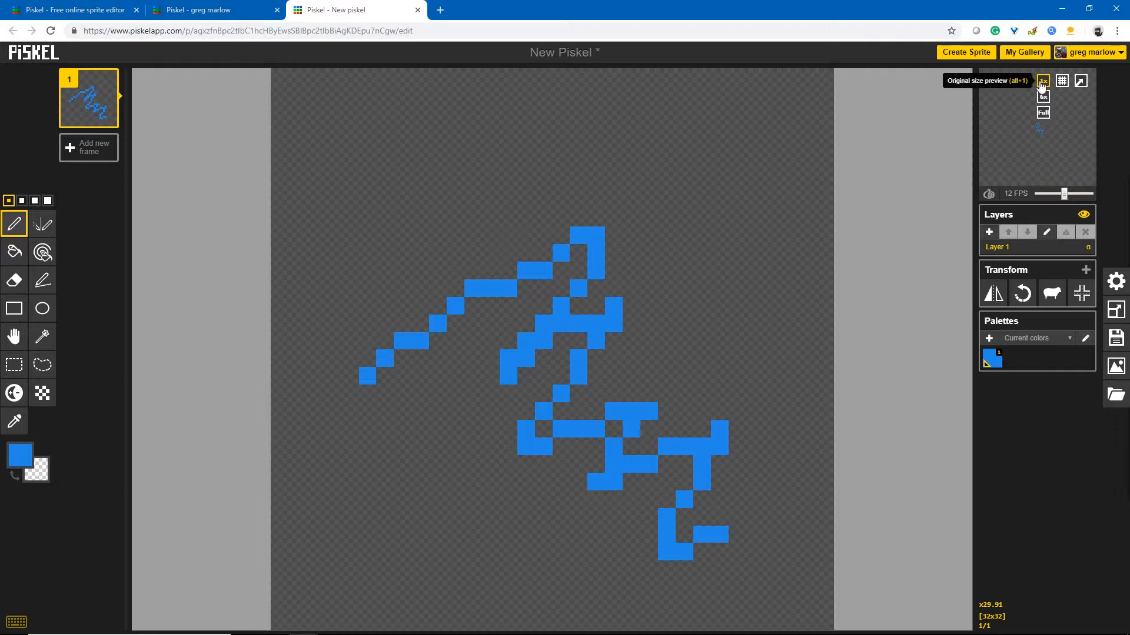
{"action": "left_click", "coordinate": [1043, 113]}
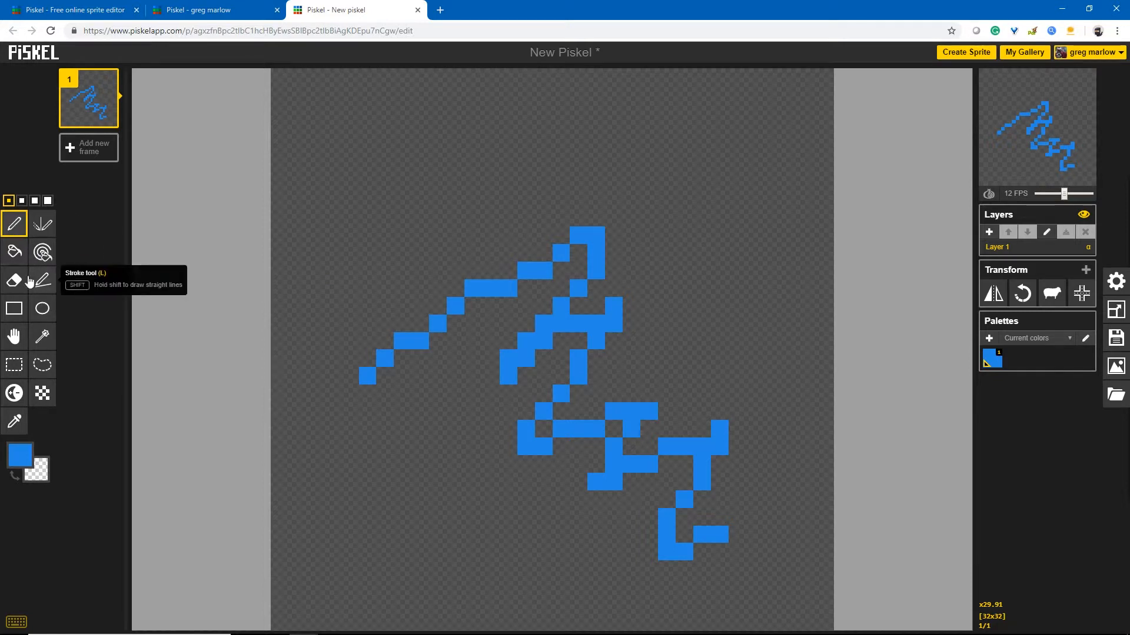
Draw a closed blue loop above the zigzag line and fill its interior with the same blue.
{"action": "mouse_move", "coordinate": [534, 125]}
{"action": "left_mouse_down"}
{"action": "mouse_move", "coordinate": [500, 111]}
{"action": "mouse_move", "coordinate": [413, 172]}
{"action": "mouse_move", "coordinate": [462, 237]}
{"action": "mouse_move", "coordinate": [566, 209]}
{"action": "mouse_move", "coordinate": [573, 159]}
{"action": "mouse_move", "coordinate": [526, 126]}
{"action": "left_mouse_up"}
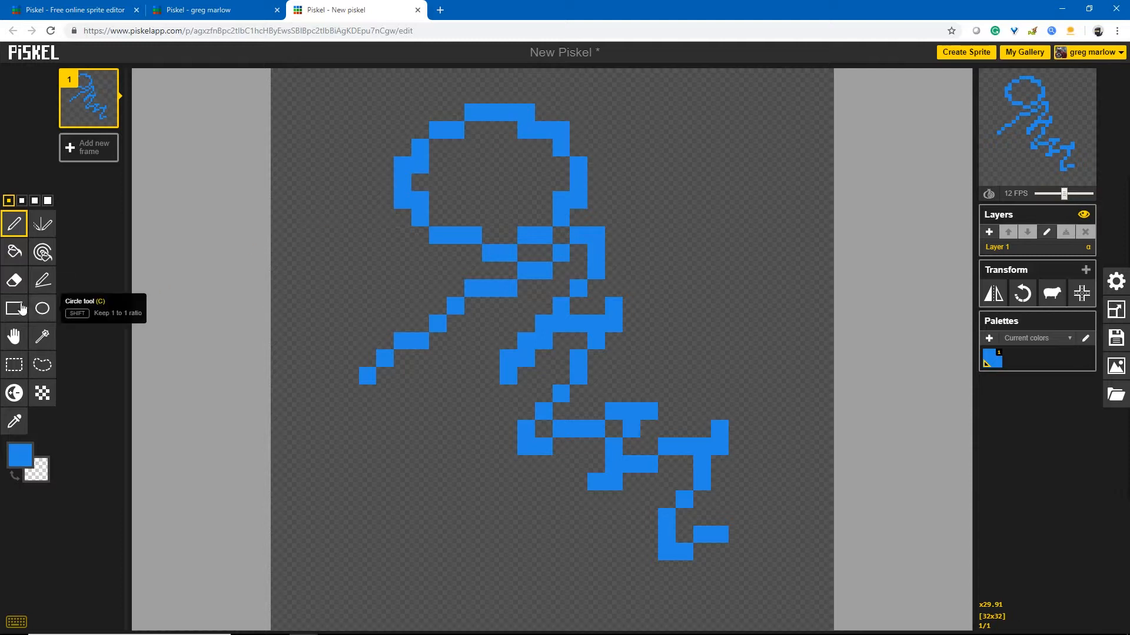
{"action": "left_click", "coordinate": [14, 252]}
{"action": "left_click", "coordinate": [493, 189]}
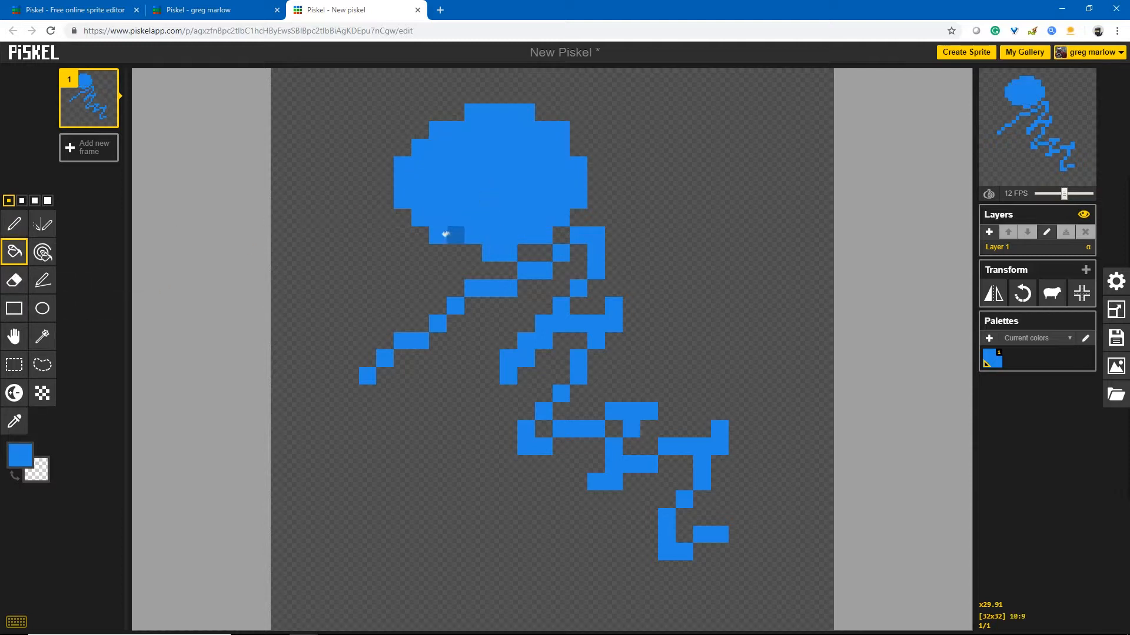
Erase the filled loop and the zigzag completely, enlarging the tool size to 4 pixels for faster erasing.
{"action": "left_click", "coordinate": [14, 280]}
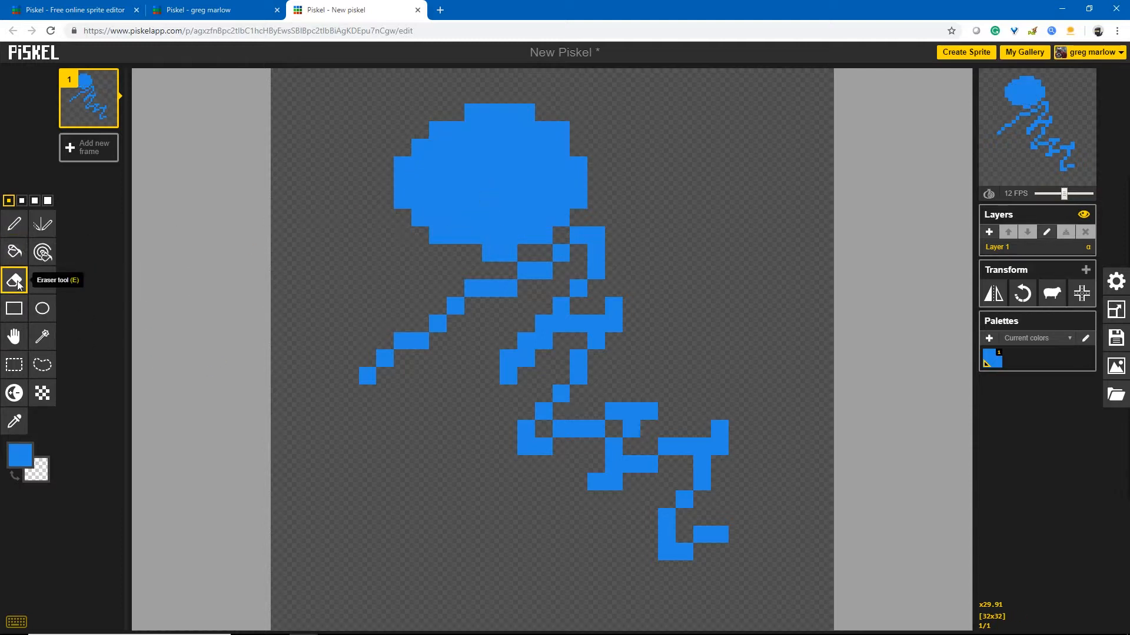
{"action": "mouse_move", "coordinate": [383, 269]}
{"action": "left_mouse_down"}
{"action": "mouse_move", "coordinate": [621, 197]}
{"action": "mouse_move", "coordinate": [512, 239]}
{"action": "mouse_move", "coordinate": [576, 230]}
{"action": "mouse_move", "coordinate": [445, 300]}
{"action": "mouse_move", "coordinate": [499, 301]}
{"action": "mouse_move", "coordinate": [553, 269]}
{"action": "mouse_move", "coordinate": [531, 282]}
{"action": "mouse_move", "coordinate": [649, 246]}
{"action": "mouse_move", "coordinate": [605, 254]}
{"action": "mouse_move", "coordinate": [620, 236]}
{"action": "mouse_move", "coordinate": [461, 425]}
{"action": "mouse_move", "coordinate": [295, 362]}
{"action": "left_mouse_up"}
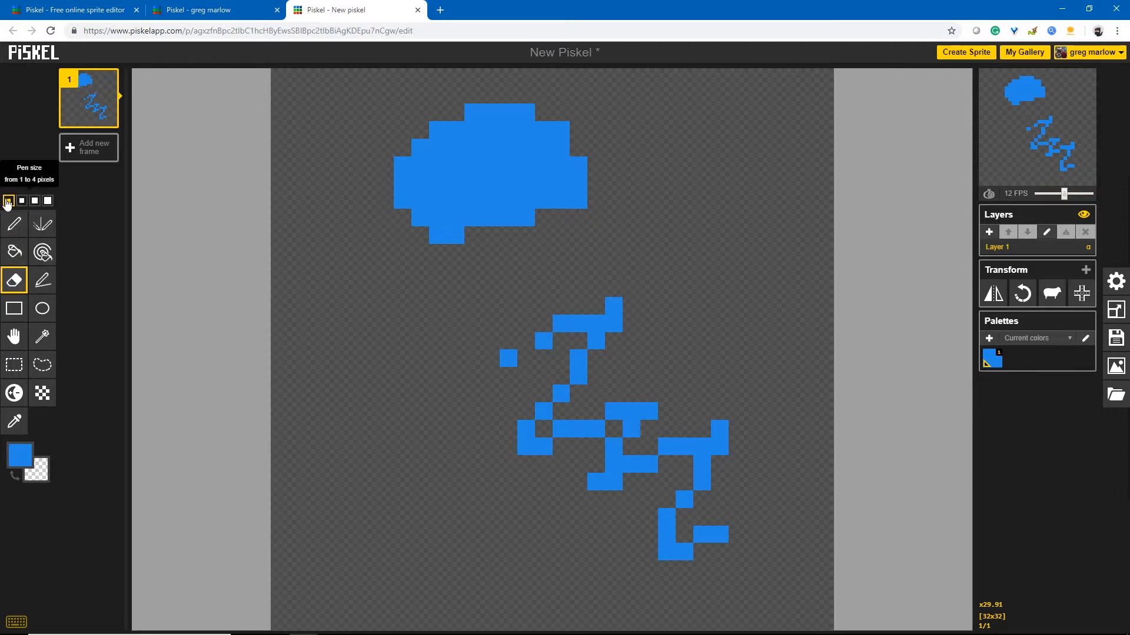
{"action": "left_click", "coordinate": [47, 201]}
{"action": "left_click", "coordinate": [418, 202]}
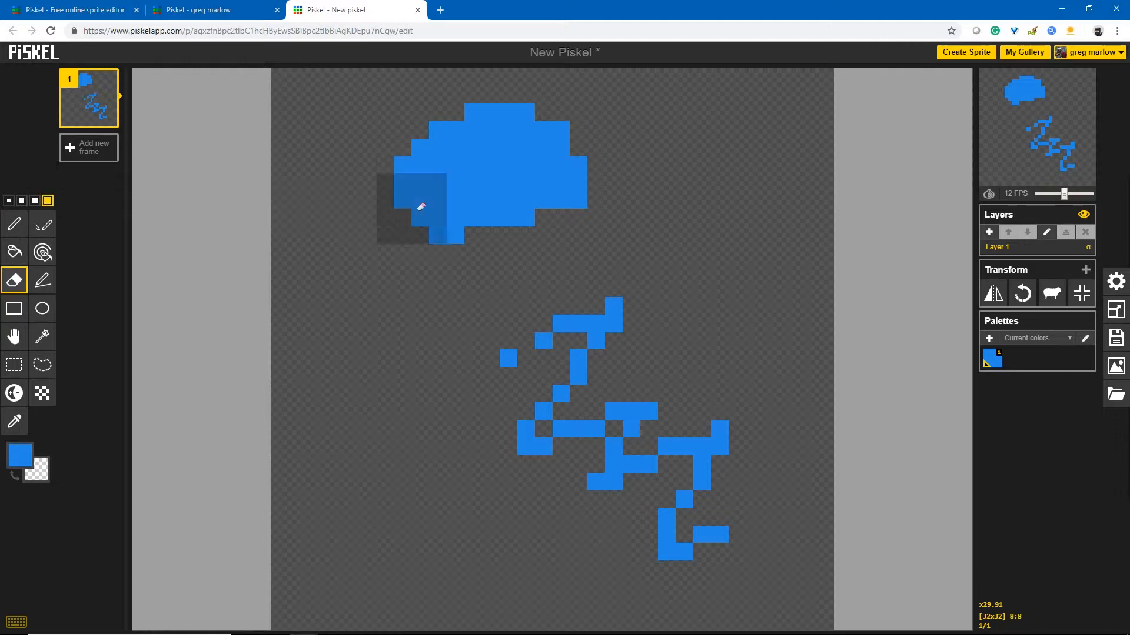
{"action": "mouse_move", "coordinate": [457, 231]}
{"action": "left_mouse_down"}
{"action": "mouse_move", "coordinate": [592, 177]}
{"action": "mouse_move", "coordinate": [558, 145]}
{"action": "mouse_move", "coordinate": [502, 134]}
{"action": "mouse_move", "coordinate": [418, 201]}
{"action": "left_mouse_up"}
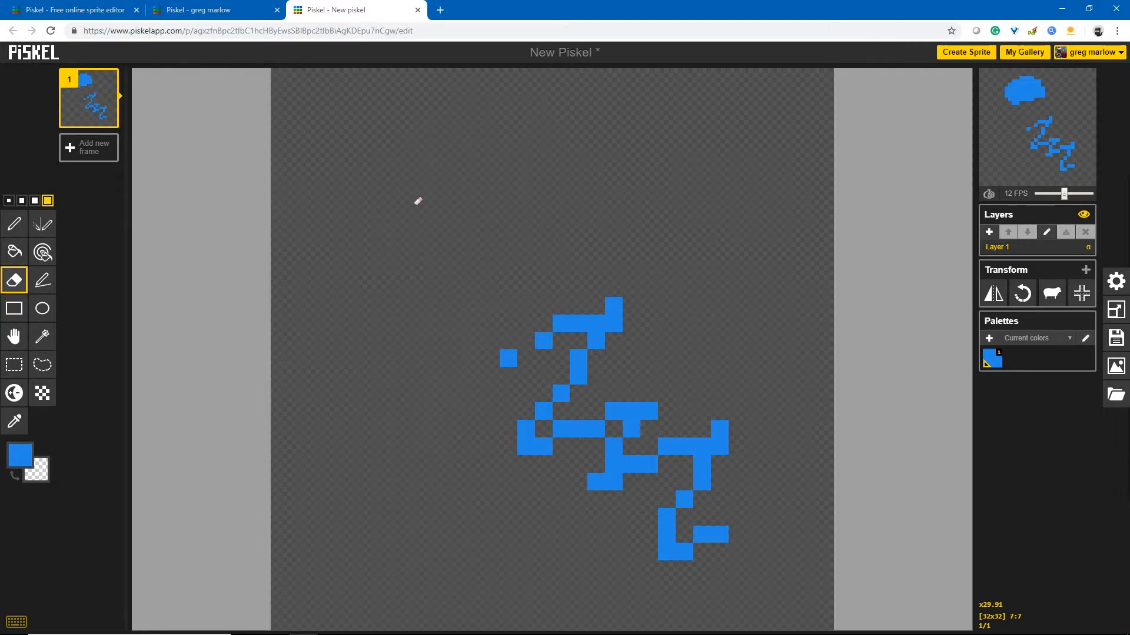
{"action": "mouse_move", "coordinate": [486, 231]}
{"action": "left_mouse_down"}
{"action": "mouse_move", "coordinate": [608, 300]}
{"action": "mouse_move", "coordinate": [531, 366]}
{"action": "mouse_move", "coordinate": [554, 343]}
{"action": "mouse_move", "coordinate": [525, 450]}
{"action": "mouse_move", "coordinate": [659, 412]}
{"action": "mouse_move", "coordinate": [674, 466]}
{"action": "mouse_move", "coordinate": [715, 478]}
{"action": "mouse_move", "coordinate": [678, 542]}
{"action": "left_mouse_up"}
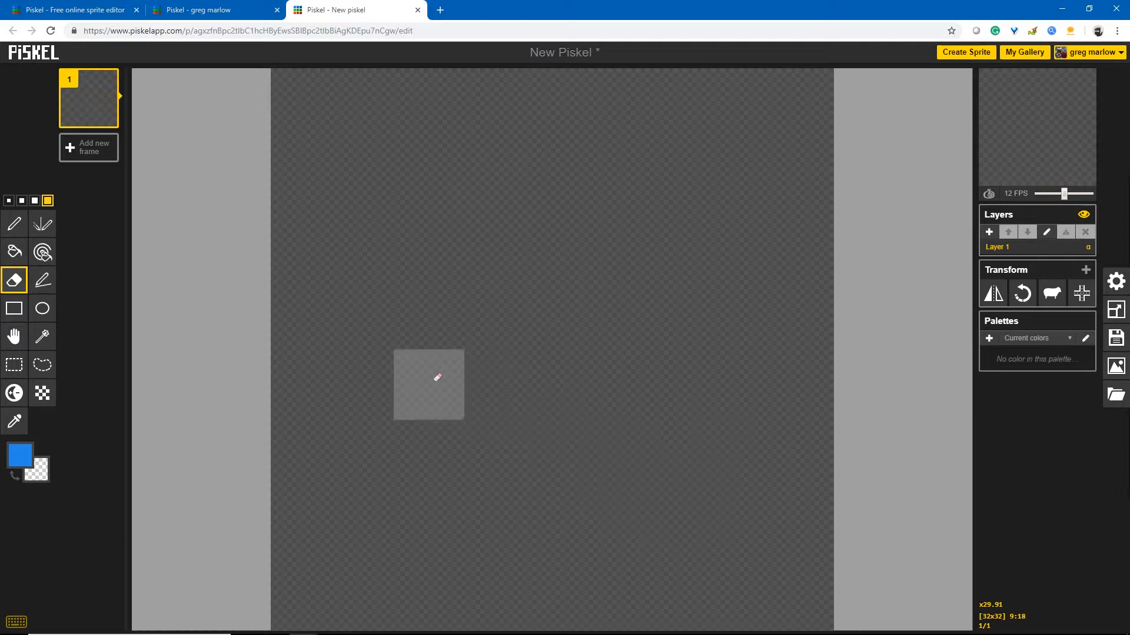
Paint a wide blue blob on the upper canvas with the 4-pixel Pen tool, and erase it completely.
{"action": "left_click", "coordinate": [14, 223]}
{"action": "mouse_move", "coordinate": [489, 222]}
{"action": "left_mouse_down"}
{"action": "mouse_move", "coordinate": [570, 294]}
{"action": "mouse_move", "coordinate": [666, 295]}
{"action": "mouse_move", "coordinate": [621, 330]}
{"action": "mouse_move", "coordinate": [490, 235]}
{"action": "mouse_move", "coordinate": [499, 263]}
{"action": "left_mouse_up"}
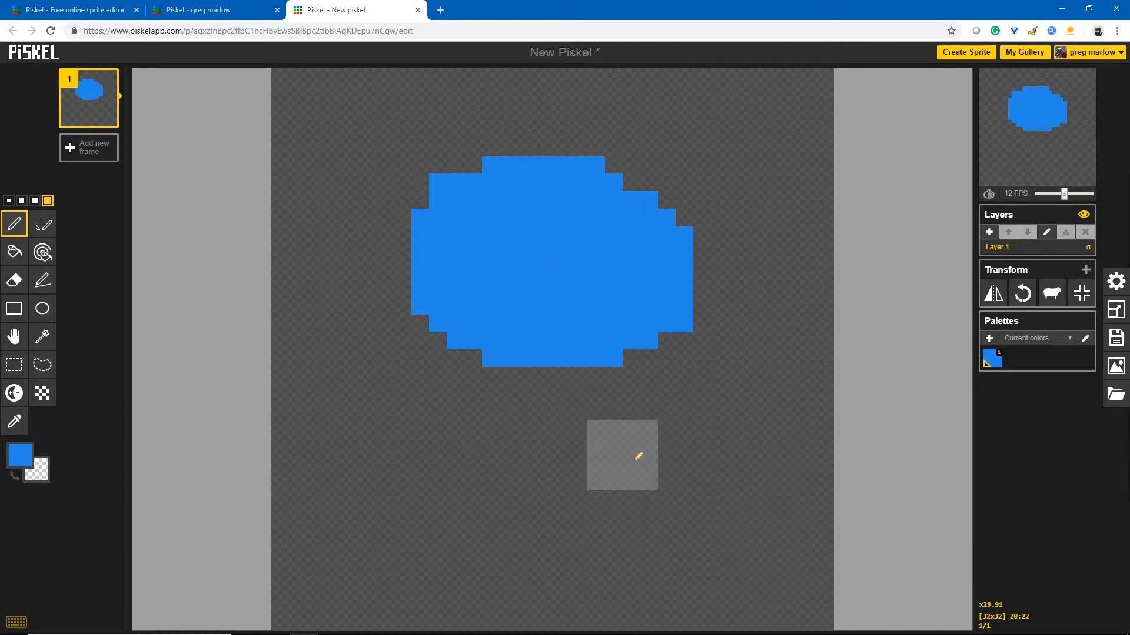
{"action": "left_click", "coordinate": [14, 280]}
{"action": "mouse_move", "coordinate": [429, 278]}
{"action": "left_mouse_down"}
{"action": "mouse_move", "coordinate": [593, 179]}
{"action": "mouse_move", "coordinate": [464, 191]}
{"action": "mouse_move", "coordinate": [417, 237]}
{"action": "mouse_move", "coordinate": [675, 180]}
{"action": "mouse_move", "coordinate": [678, 233]}
{"action": "mouse_move", "coordinate": [723, 266]}
{"action": "mouse_move", "coordinate": [629, 338]}
{"action": "left_mouse_up"}
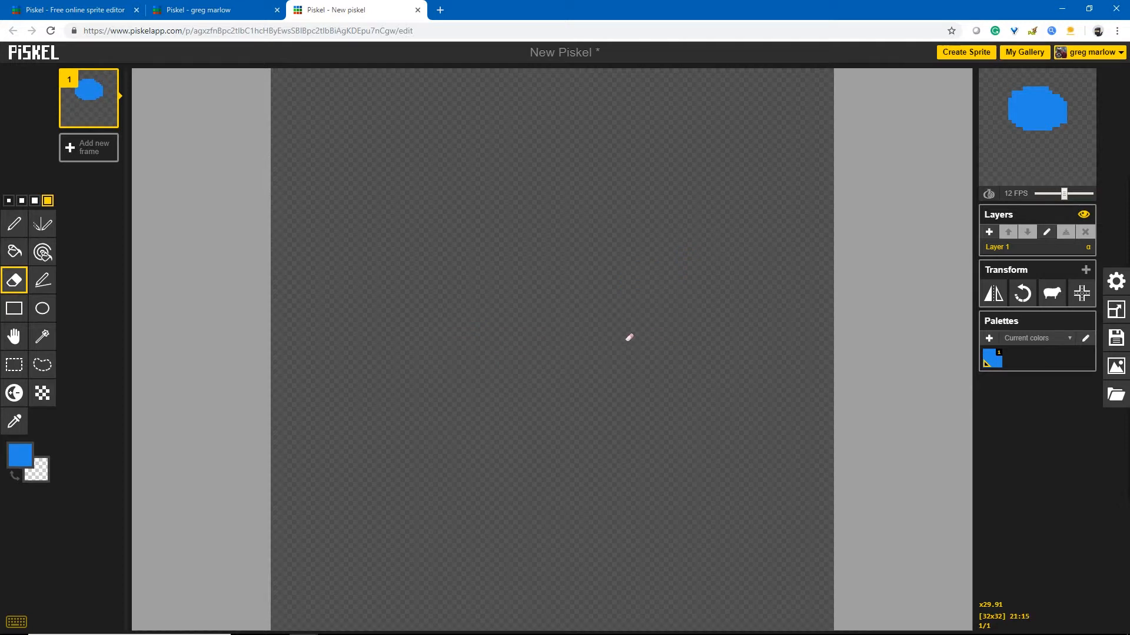
Paint a solid blue ball about 16 pixels across near the canvas center with the 4-pixel Pen tool.
{"action": "left_click", "coordinate": [14, 223]}
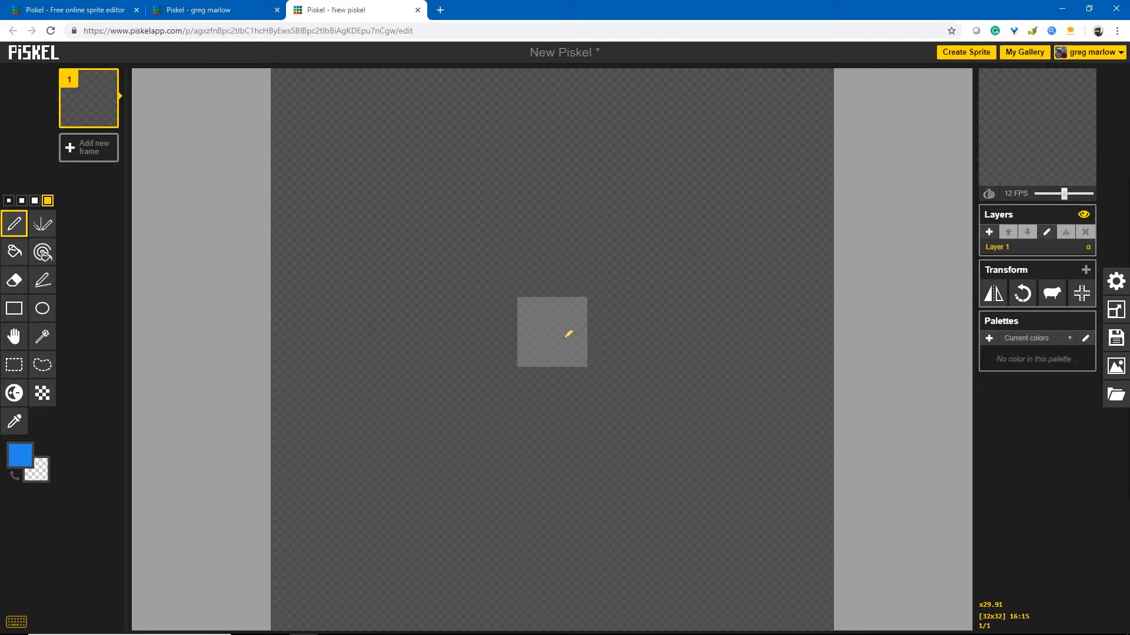
{"action": "mouse_move", "coordinate": [594, 339]}
{"action": "left_mouse_down"}
{"action": "mouse_move", "coordinate": [560, 305]}
{"action": "mouse_move", "coordinate": [495, 322]}
{"action": "mouse_move", "coordinate": [470, 376]}
{"action": "mouse_move", "coordinate": [475, 413]}
{"action": "mouse_move", "coordinate": [548, 435]}
{"action": "mouse_move", "coordinate": [582, 420]}
{"action": "mouse_move", "coordinate": [603, 377]}
{"action": "mouse_move", "coordinate": [607, 342]}
{"action": "mouse_move", "coordinate": [592, 315]}
{"action": "mouse_move", "coordinate": [533, 280]}
{"action": "mouse_move", "coordinate": [550, 364]}
{"action": "left_mouse_up"}
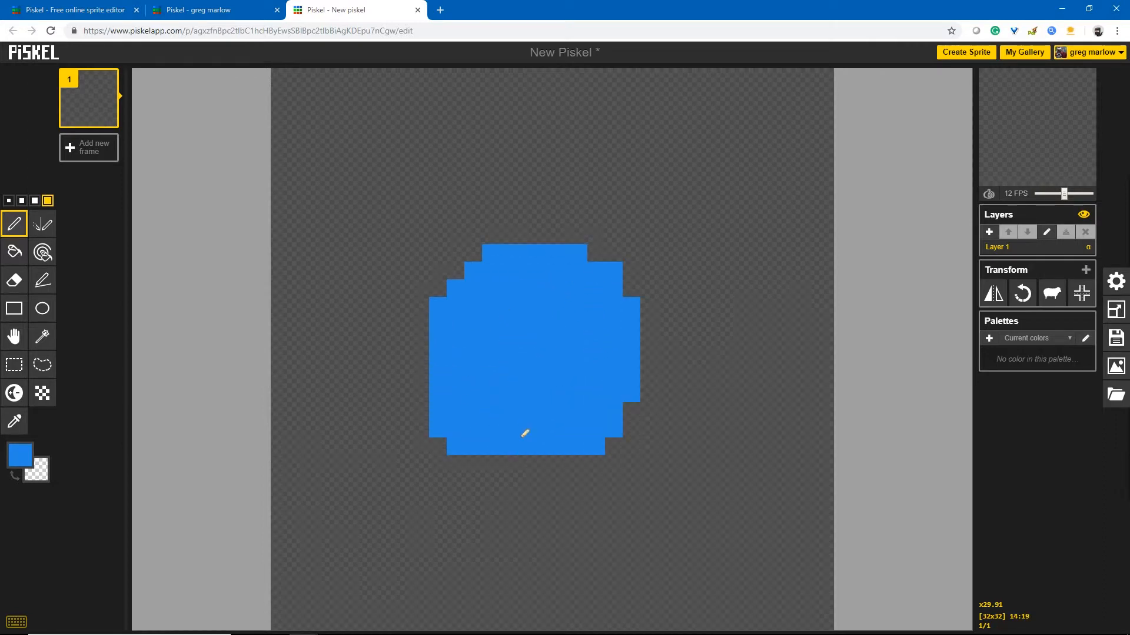
{"action": "mouse_move", "coordinate": [522, 435]}
{"action": "left_mouse_down"}
{"action": "mouse_move", "coordinate": [580, 429]}
{"action": "mouse_move", "coordinate": [623, 390]}
{"action": "mouse_move", "coordinate": [600, 303]}
{"action": "mouse_move", "coordinate": [484, 307]}
{"action": "mouse_move", "coordinate": [456, 408]}
{"action": "mouse_move", "coordinate": [565, 469]}
{"action": "mouse_move", "coordinate": [648, 337]}
{"action": "mouse_move", "coordinate": [568, 269]}
{"action": "mouse_move", "coordinate": [457, 328]}
{"action": "mouse_move", "coordinate": [412, 400]}
{"action": "left_mouse_up"}
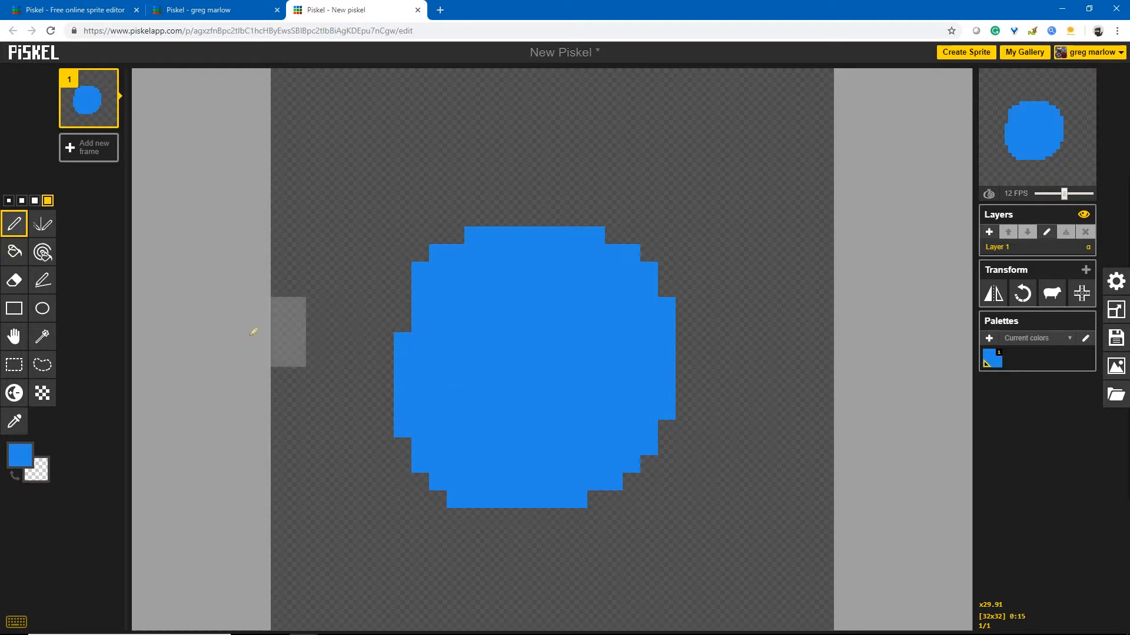
Round off the blue ball's outline by trimming its corners with the Eraser at 2 pixels.
{"action": "left_click", "coordinate": [15, 280]}
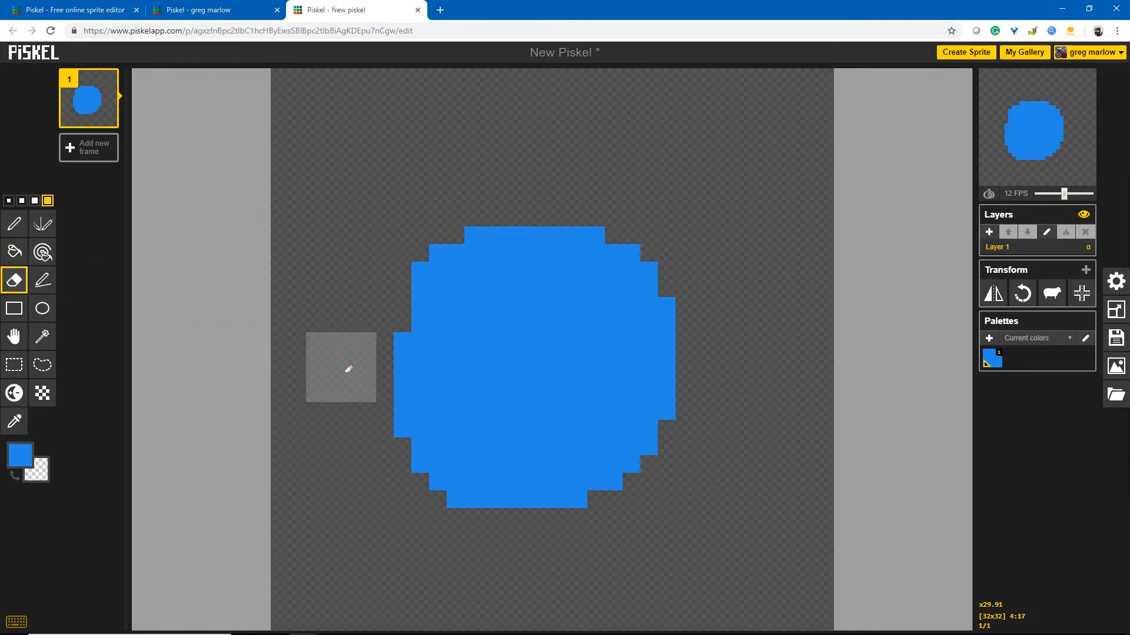
{"action": "left_click", "coordinate": [22, 201]}
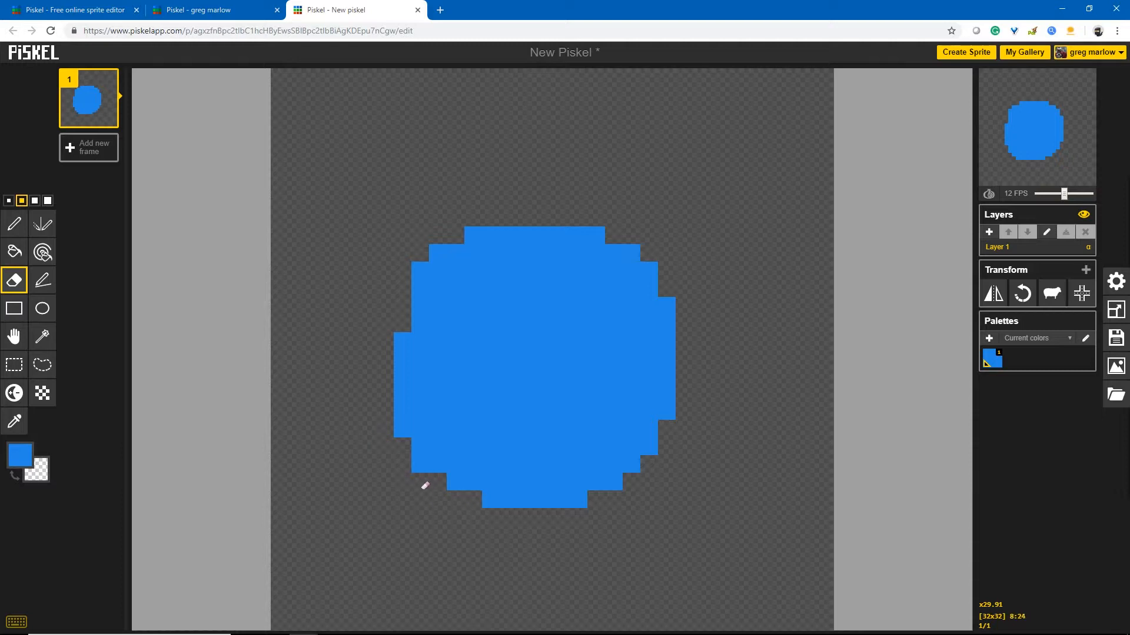
{"action": "left_click", "coordinate": [397, 412]}
{"action": "left_click_drag", "start_coordinate": [415, 283], "coordinate": [457, 222]}
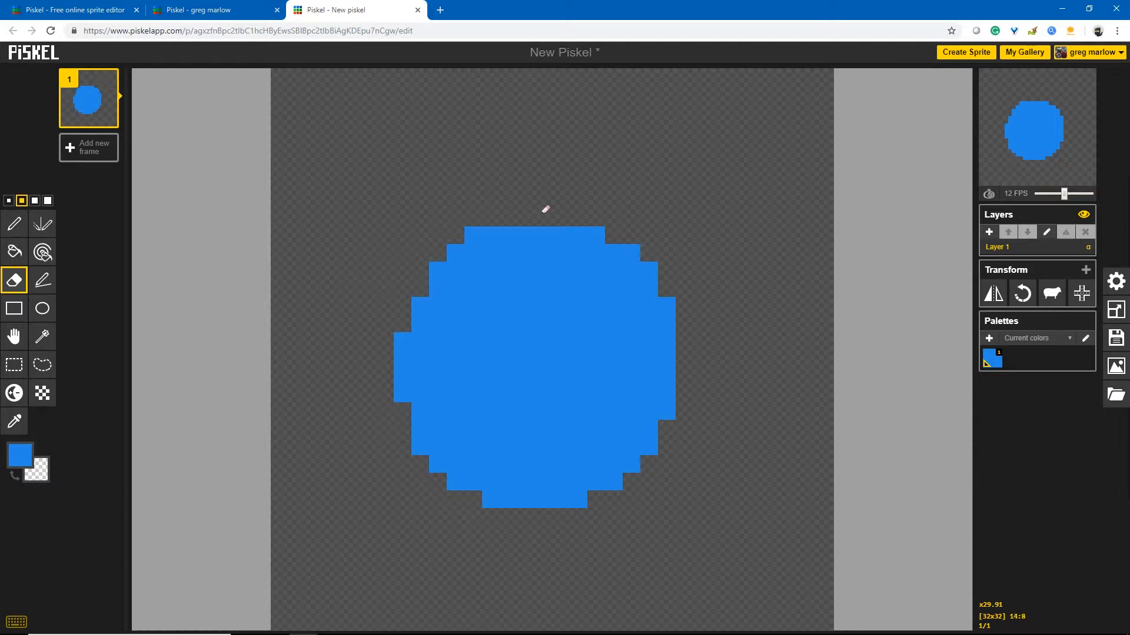
{"action": "mouse_move", "coordinate": [676, 312]}
{"action": "left_mouse_down"}
{"action": "mouse_move", "coordinate": [647, 258]}
{"action": "mouse_move", "coordinate": [586, 212]}
{"action": "left_mouse_up"}
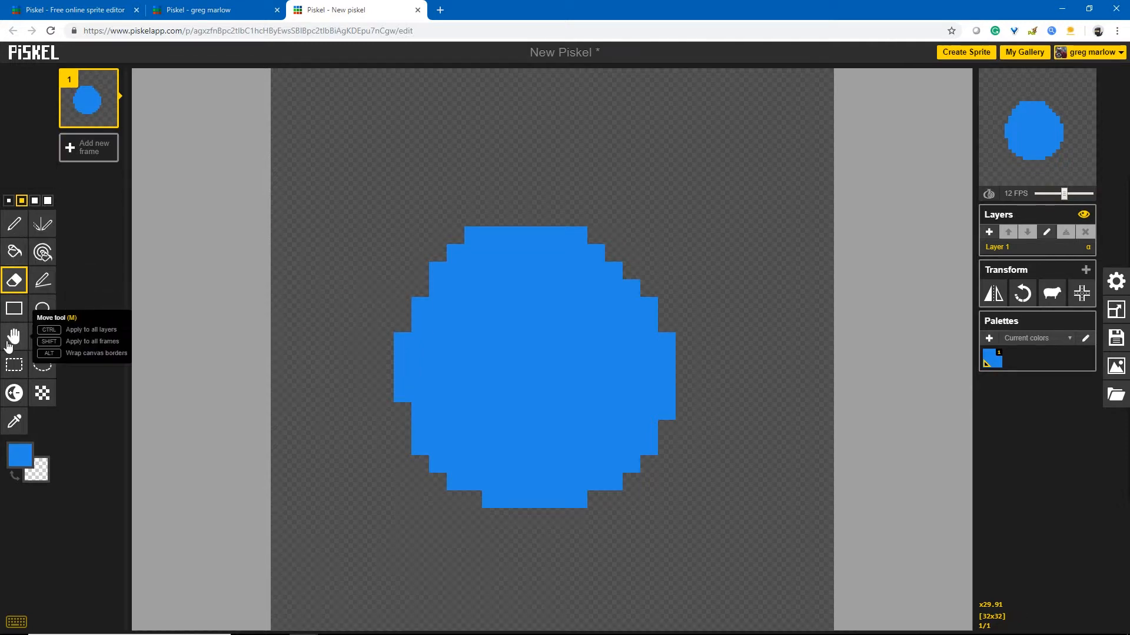
Add an evenly lightened diagonal highlight to the ball's upper left with the Lighten tool, undoing the first stroke and redoing it.
{"action": "left_click", "coordinate": [15, 395]}
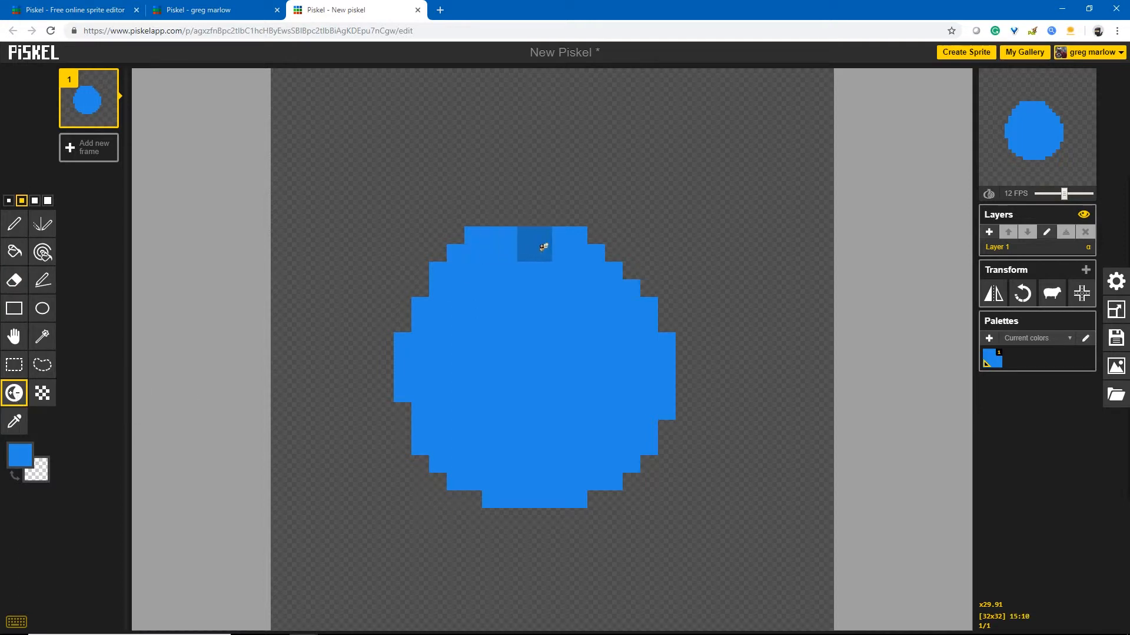
{"action": "mouse_move", "coordinate": [543, 245]}
{"action": "left_mouse_down"}
{"action": "mouse_move", "coordinate": [520, 249]}
{"action": "mouse_move", "coordinate": [527, 286]}
{"action": "mouse_move", "coordinate": [512, 273]}
{"action": "mouse_move", "coordinate": [437, 340]}
{"action": "left_mouse_up"}
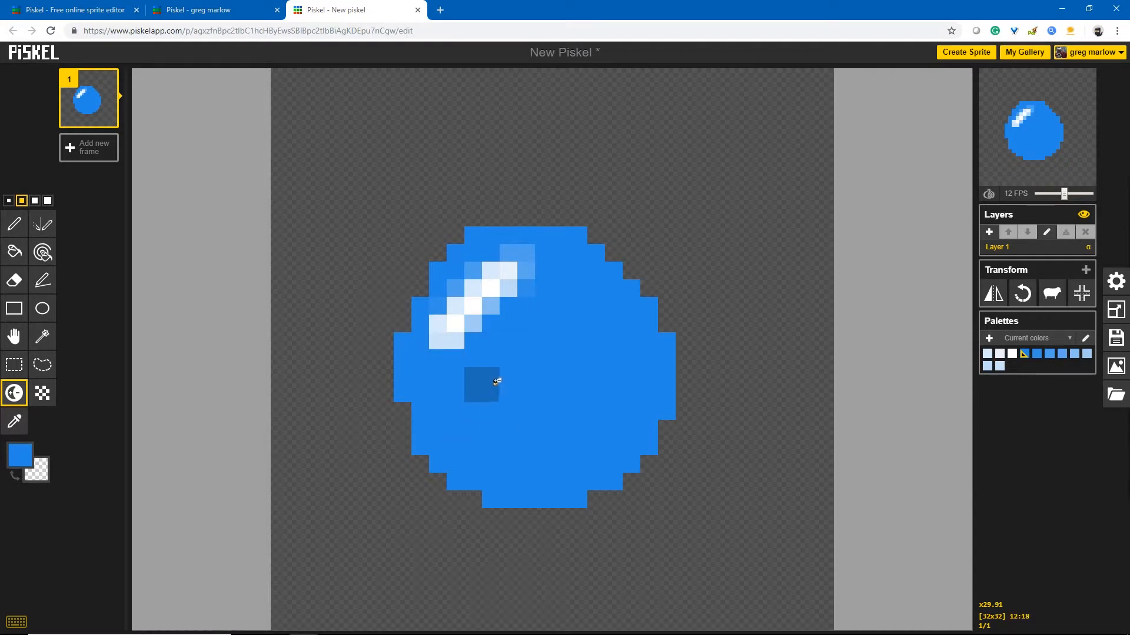
{"action": "key", "text": "ctrl+z"}
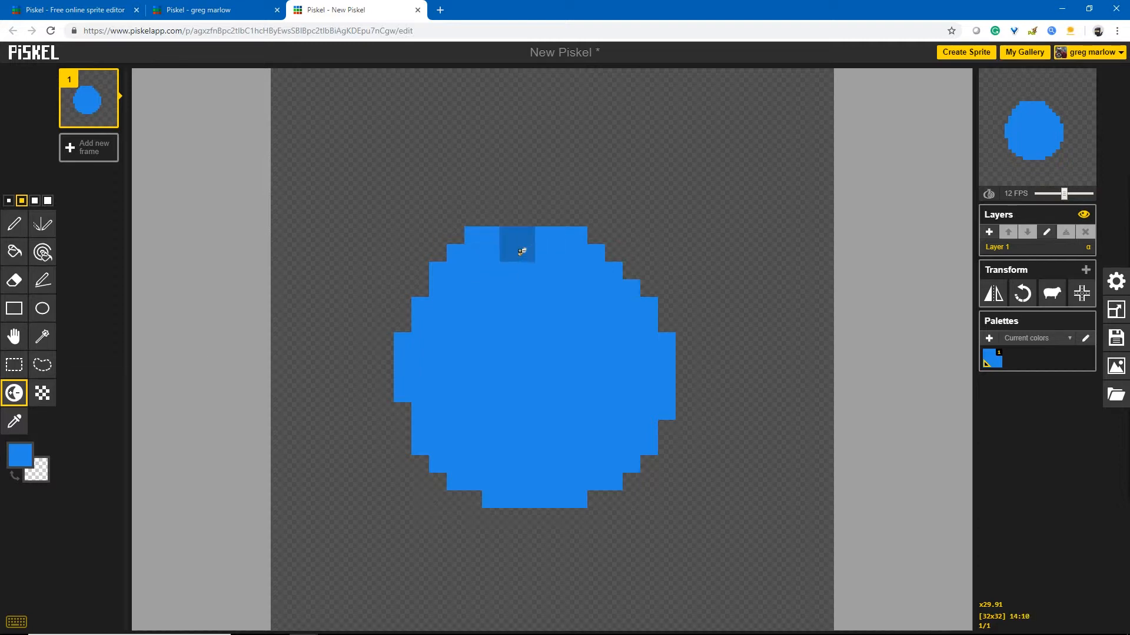
{"action": "mouse_move", "coordinate": [527, 270]}
{"action": "left_mouse_down"}
{"action": "mouse_move", "coordinate": [471, 320]}
{"action": "mouse_move", "coordinate": [485, 338]}
{"action": "left_mouse_up"}
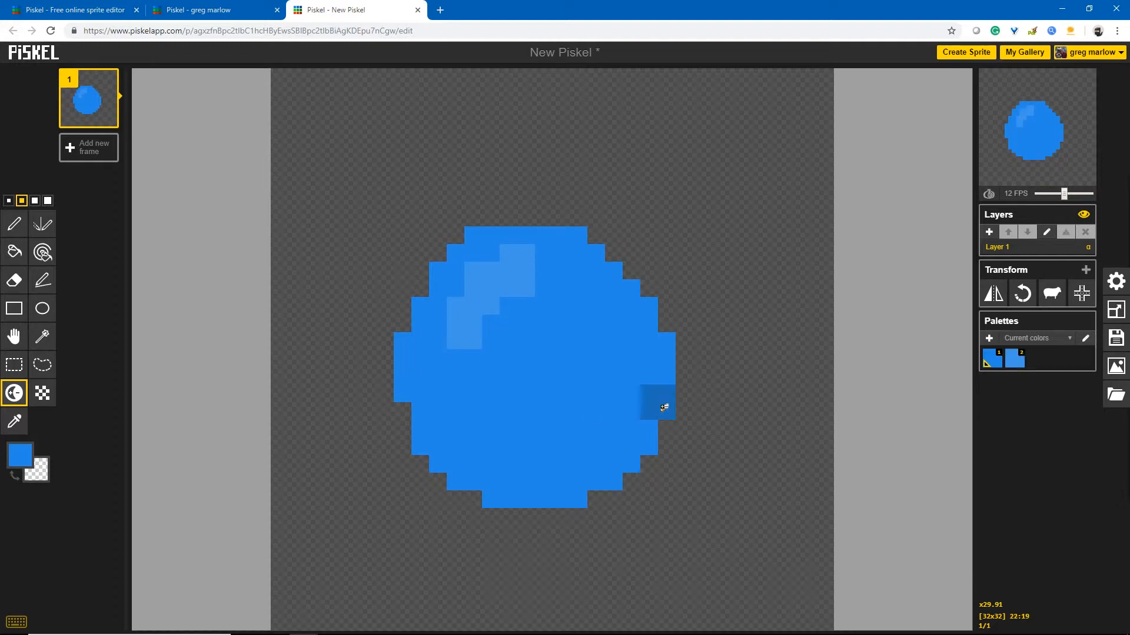
Darken the ball's lower-right edge evenly with the Lighten tool, undoing the first uneven stroke, and move the ball near the top of the canvas.
{"action": "mouse_move", "coordinate": [676, 365]}
{"action": "left_mouse_down"}
{"action": "mouse_move", "coordinate": [661, 436]}
{"action": "mouse_move", "coordinate": [597, 486]}
{"action": "mouse_move", "coordinate": [487, 492]}
{"action": "mouse_move", "coordinate": [622, 488]}
{"action": "mouse_move", "coordinate": [618, 479]}
{"action": "left_mouse_up"}
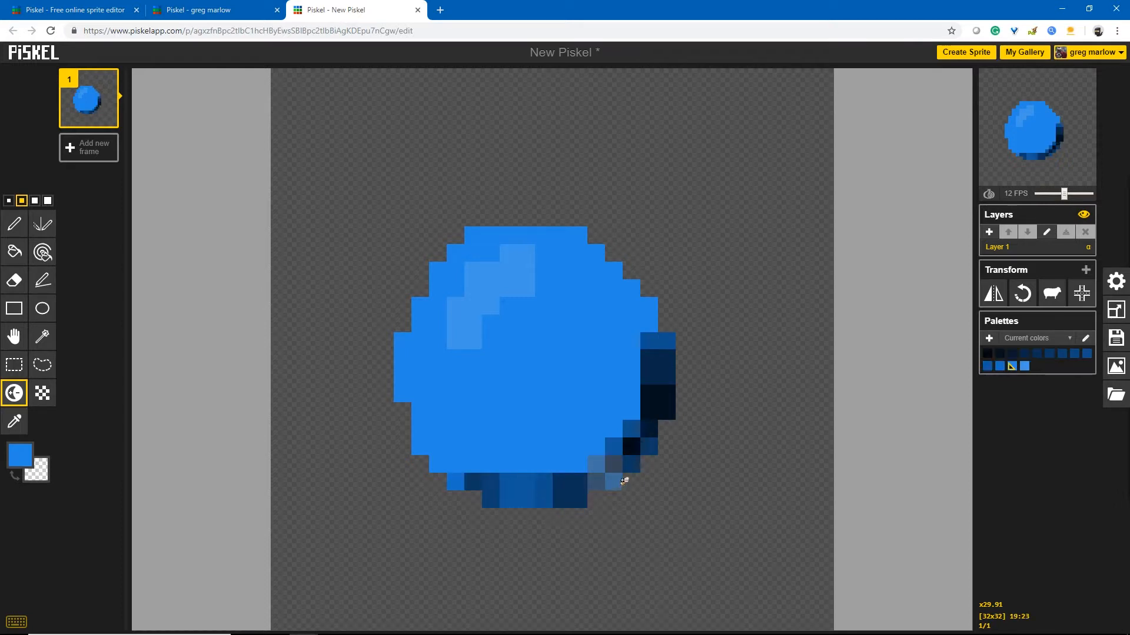
{"action": "key", "text": "ctrl+z"}
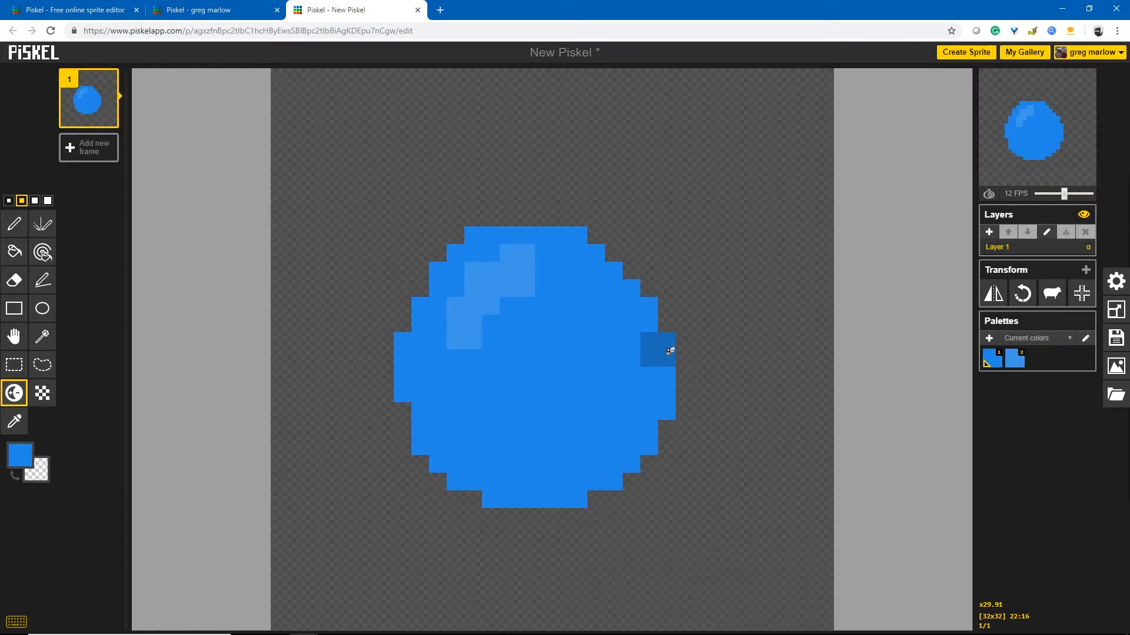
{"action": "mouse_move", "coordinate": [670, 352]}
{"action": "left_mouse_down"}
{"action": "mouse_move", "coordinate": [647, 425]}
{"action": "mouse_move", "coordinate": [605, 463]}
{"action": "mouse_move", "coordinate": [497, 490]}
{"action": "mouse_move", "coordinate": [567, 495]}
{"action": "left_mouse_up"}
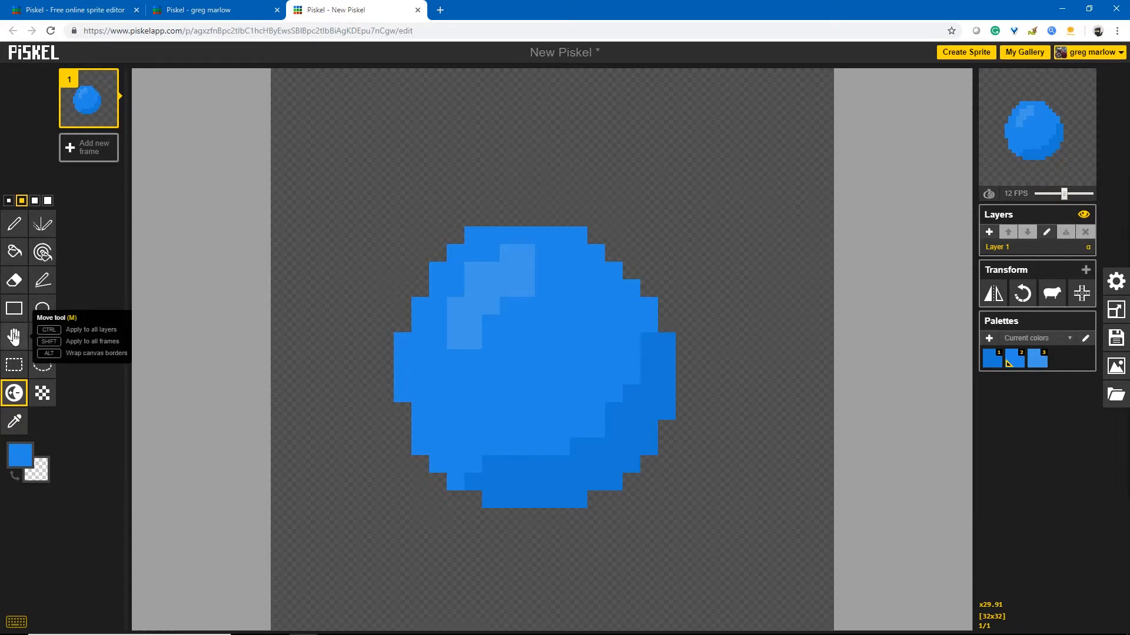
{"action": "left_click", "coordinate": [14, 337]}
{"action": "left_click_drag", "start_coordinate": [560, 378], "coordinate": [597, 272]}
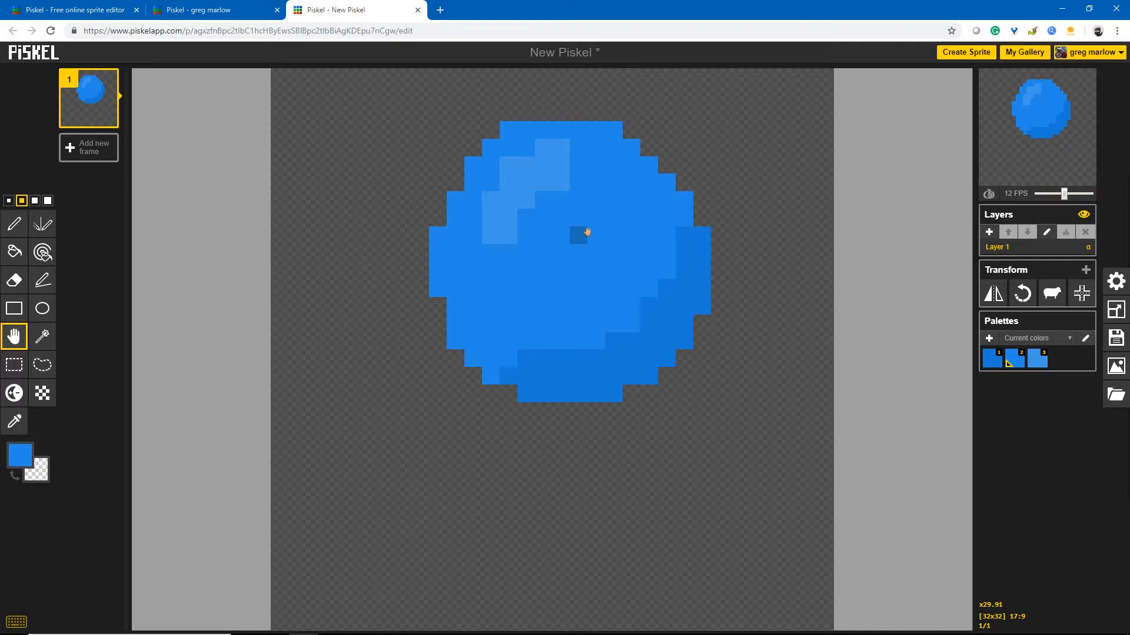
Add an empty second frame, paint a solid blue ball on it with the Pen tool, and delete that frame.
{"action": "left_click", "coordinate": [90, 151]}
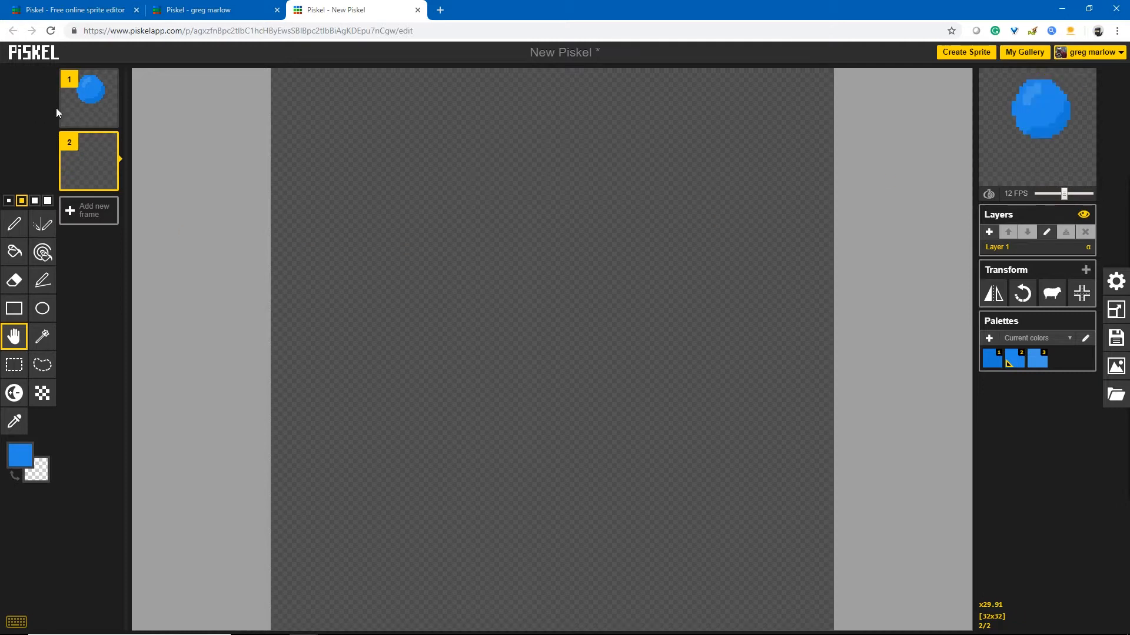
{"action": "mouse_move", "coordinate": [94, 109]}
{"action": "mouse_move", "coordinate": [81, 150]}
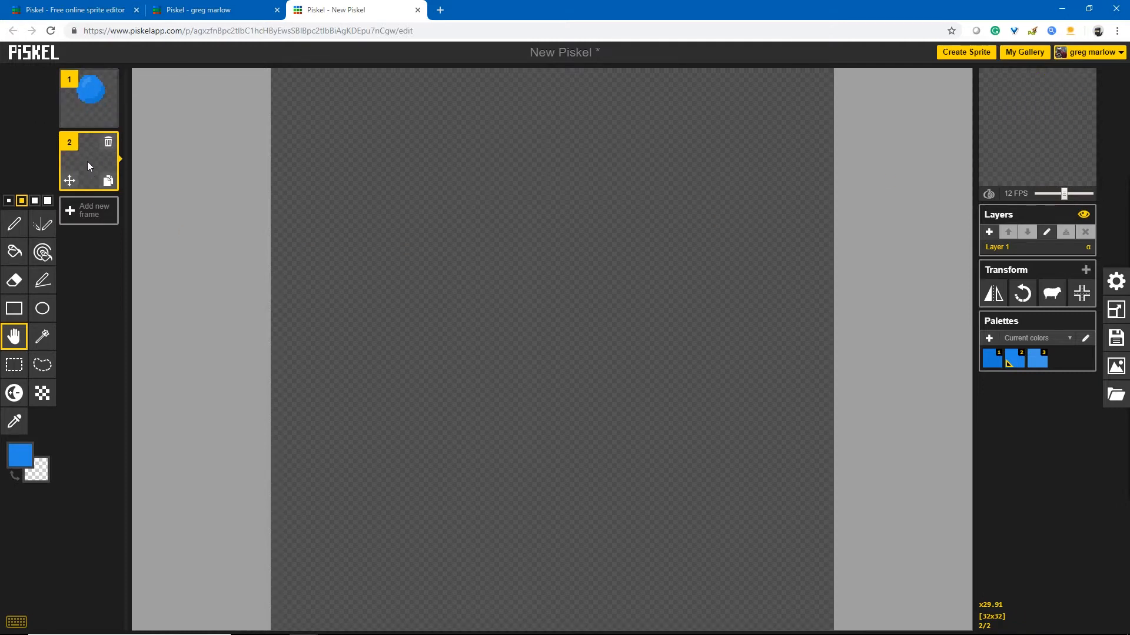
{"action": "mouse_move", "coordinate": [1043, 119]}
{"action": "mouse_move", "coordinate": [96, 178]}
{"action": "left_click", "coordinate": [14, 223]}
{"action": "mouse_move", "coordinate": [594, 235]}
{"action": "left_mouse_down"}
{"action": "mouse_move", "coordinate": [507, 267]}
{"action": "mouse_move", "coordinate": [583, 266]}
{"action": "mouse_move", "coordinate": [564, 387]}
{"action": "mouse_move", "coordinate": [501, 435]}
{"action": "mouse_move", "coordinate": [465, 262]}
{"action": "mouse_move", "coordinate": [576, 257]}
{"action": "mouse_move", "coordinate": [653, 351]}
{"action": "mouse_move", "coordinate": [555, 350]}
{"action": "mouse_move", "coordinate": [558, 362]}
{"action": "mouse_move", "coordinate": [456, 288]}
{"action": "left_mouse_up"}
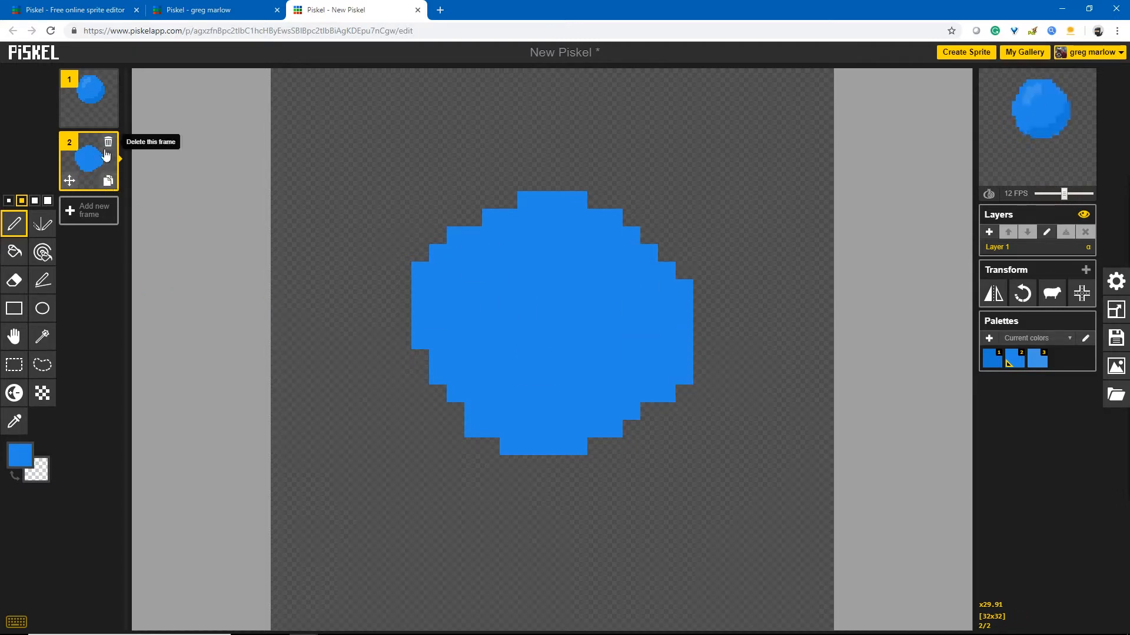
{"action": "left_click", "coordinate": [109, 144]}
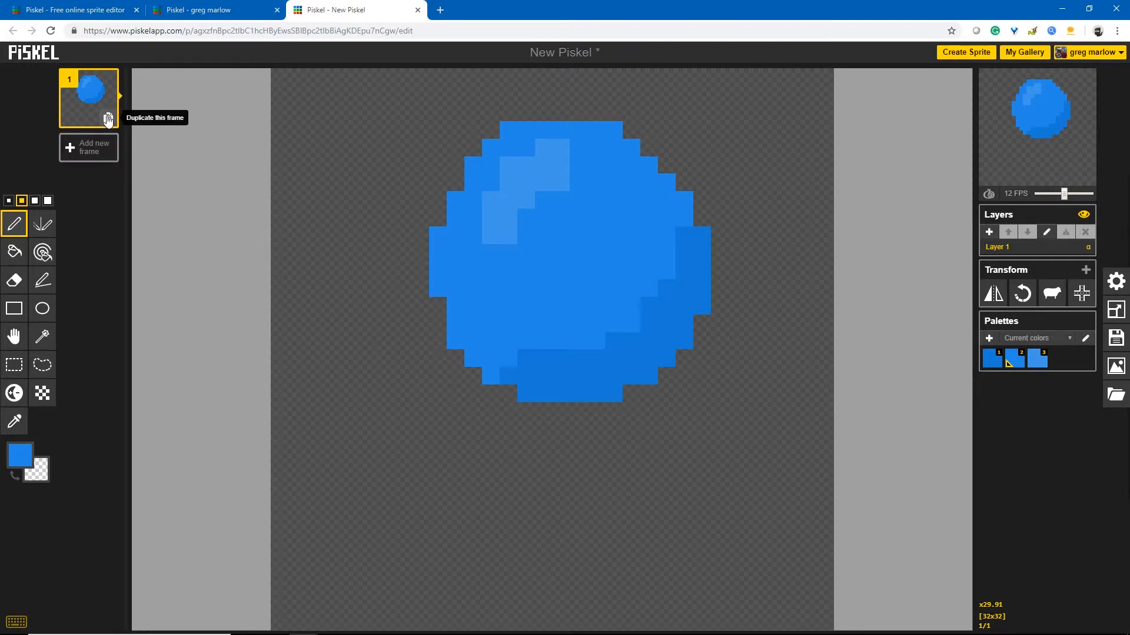
Duplicate frame 1 and move the ball about 2 pixels down in the copy with the Move tool.
{"action": "left_click", "coordinate": [108, 120]}
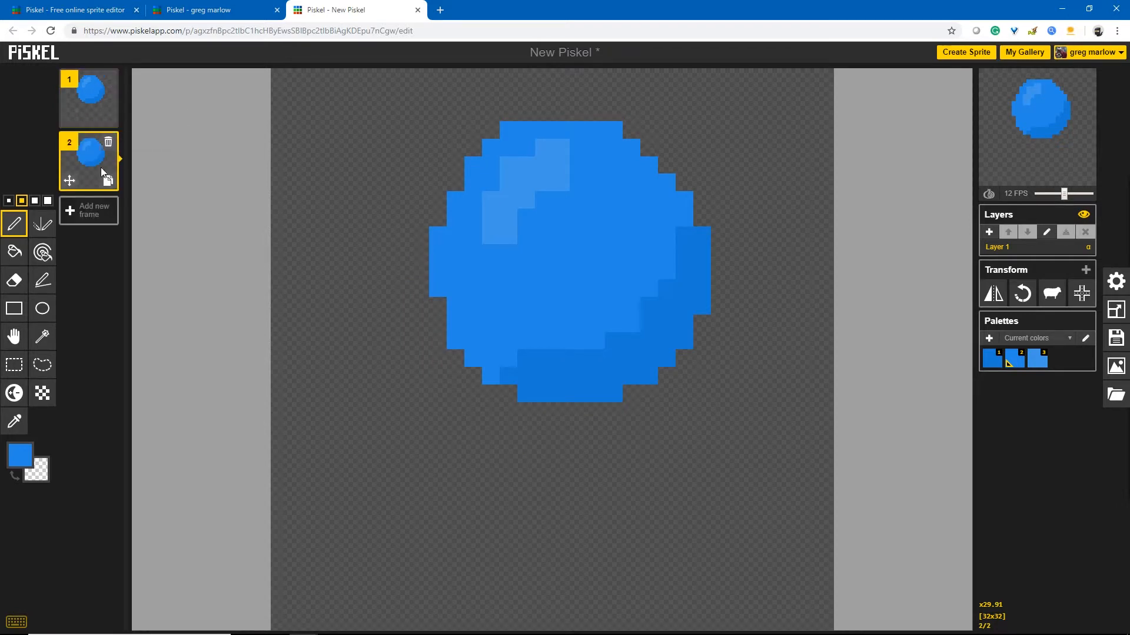
{"action": "left_click", "coordinate": [14, 338]}
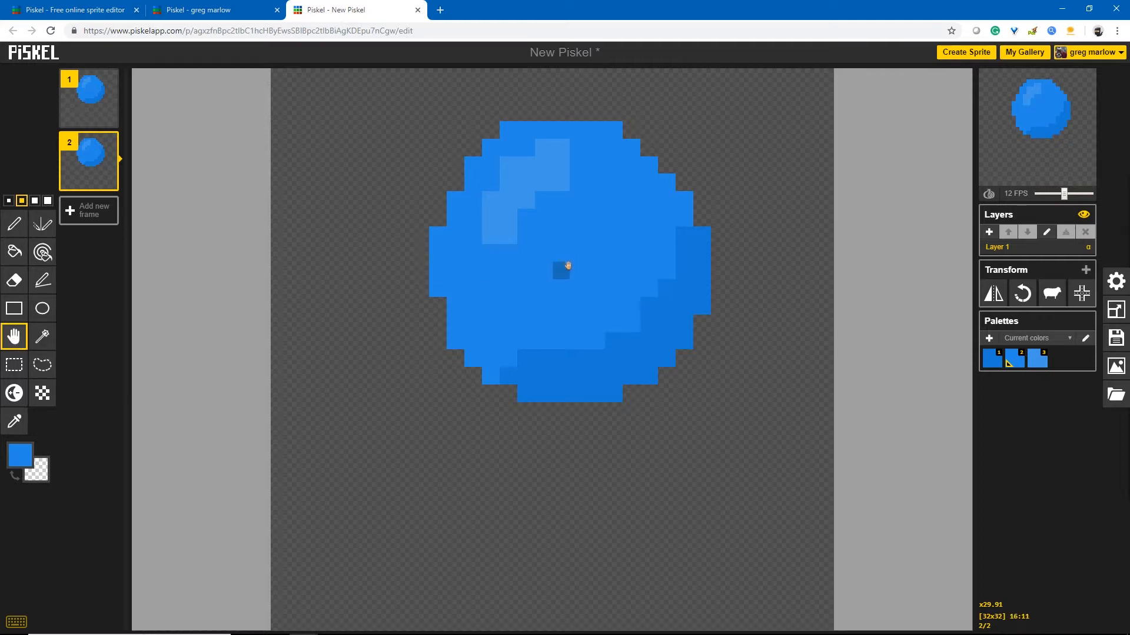
{"action": "mouse_move", "coordinate": [570, 278]}
{"action": "left_mouse_down"}
{"action": "mouse_move", "coordinate": [572, 325]}
{"action": "mouse_move", "coordinate": [573, 303]}
{"action": "left_mouse_up"}
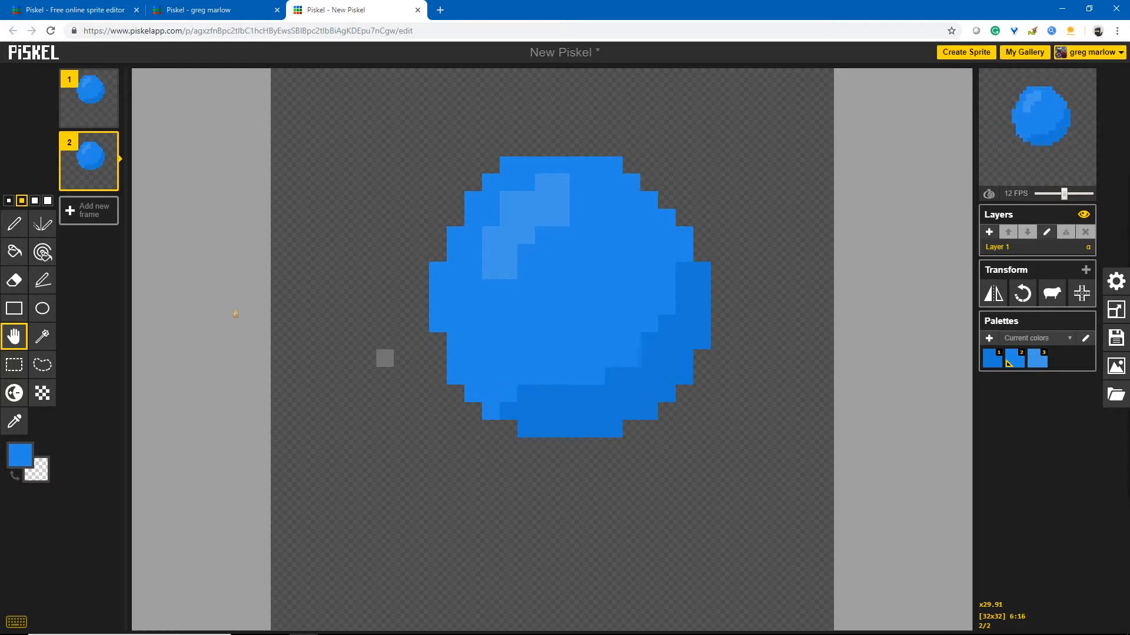
Build frames 3 and 4 by duplicating the preceding frame each time and lowering the ball about 5 and 4 pixels respectively.
{"action": "mouse_move", "coordinate": [127, 146]}
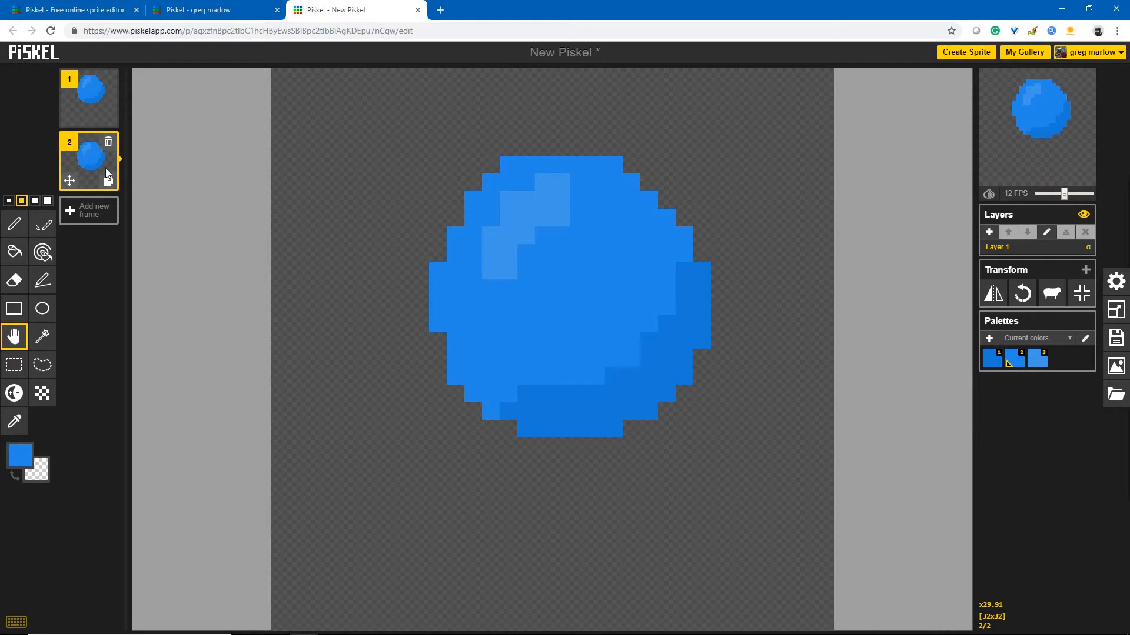
{"action": "left_click", "coordinate": [109, 183]}
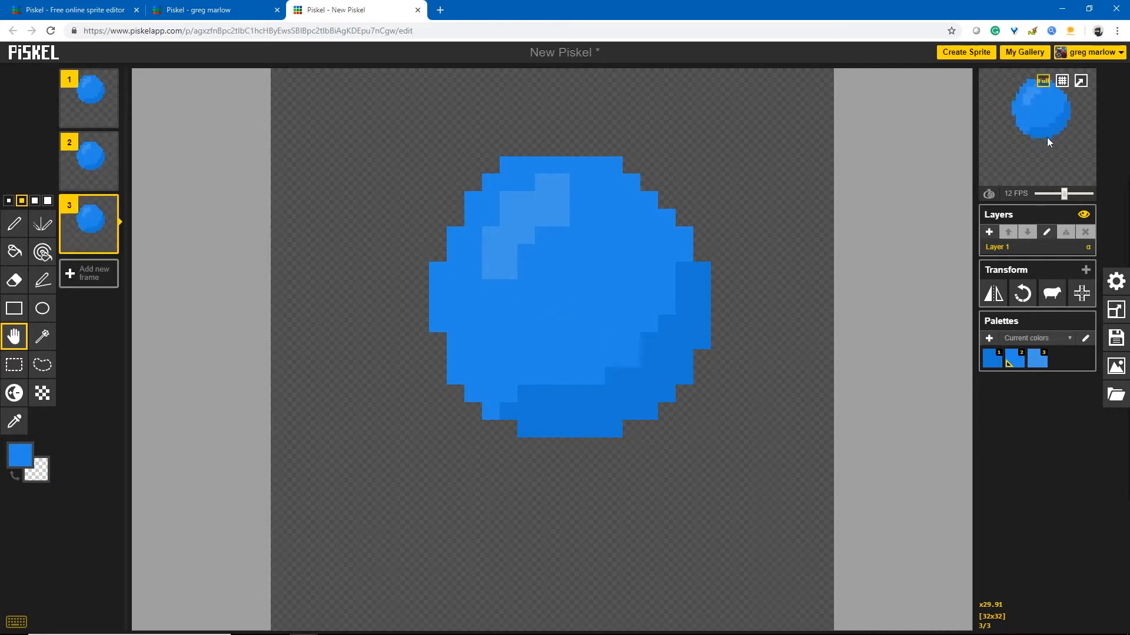
{"action": "left_click_drag", "start_coordinate": [574, 315], "coordinate": [578, 390]}
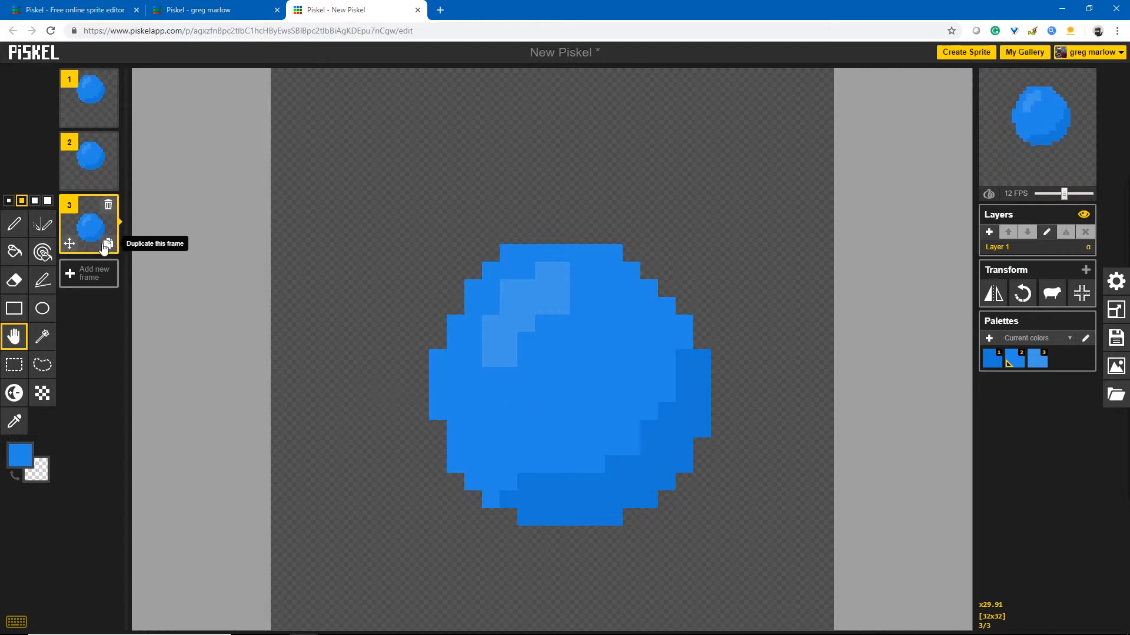
{"action": "left_click", "coordinate": [107, 249]}
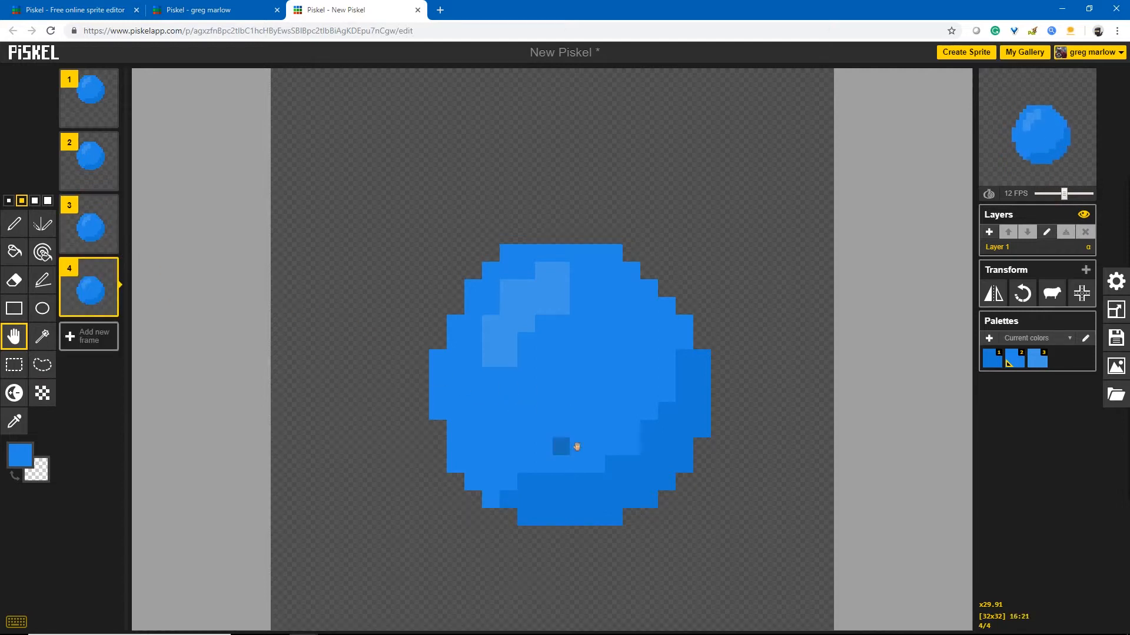
{"action": "left_click_drag", "start_coordinate": [565, 428], "coordinate": [560, 497]}
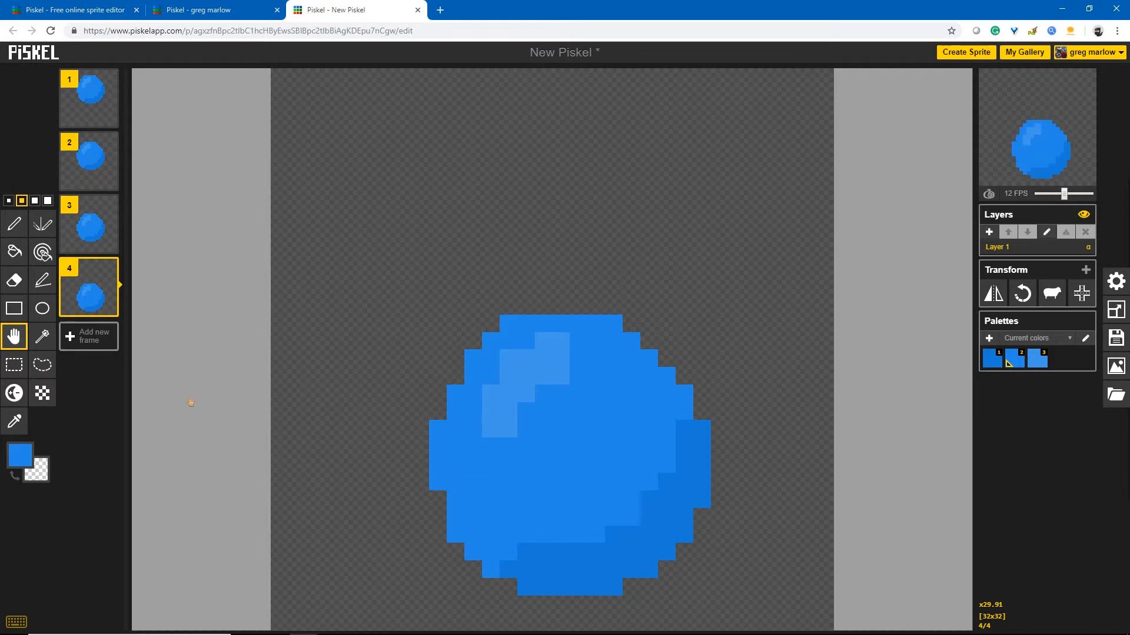
Narrow the ball in frame 4 by trimming its left and right sides with the 2-pixel Eraser.
{"action": "left_click", "coordinate": [15, 282]}
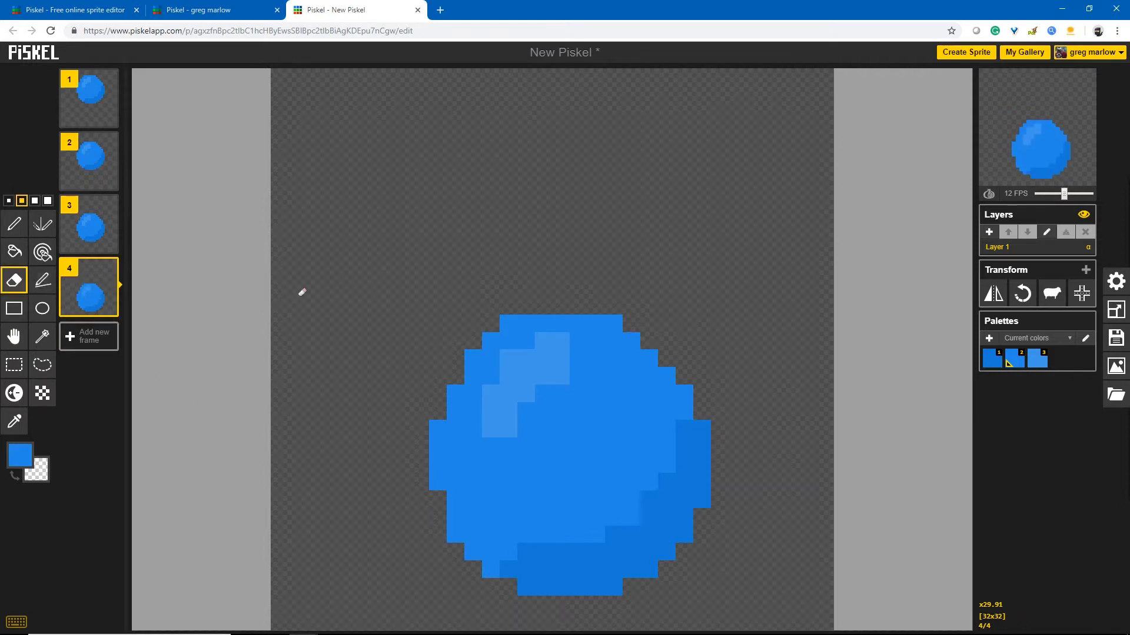
{"action": "left_click", "coordinate": [501, 320]}
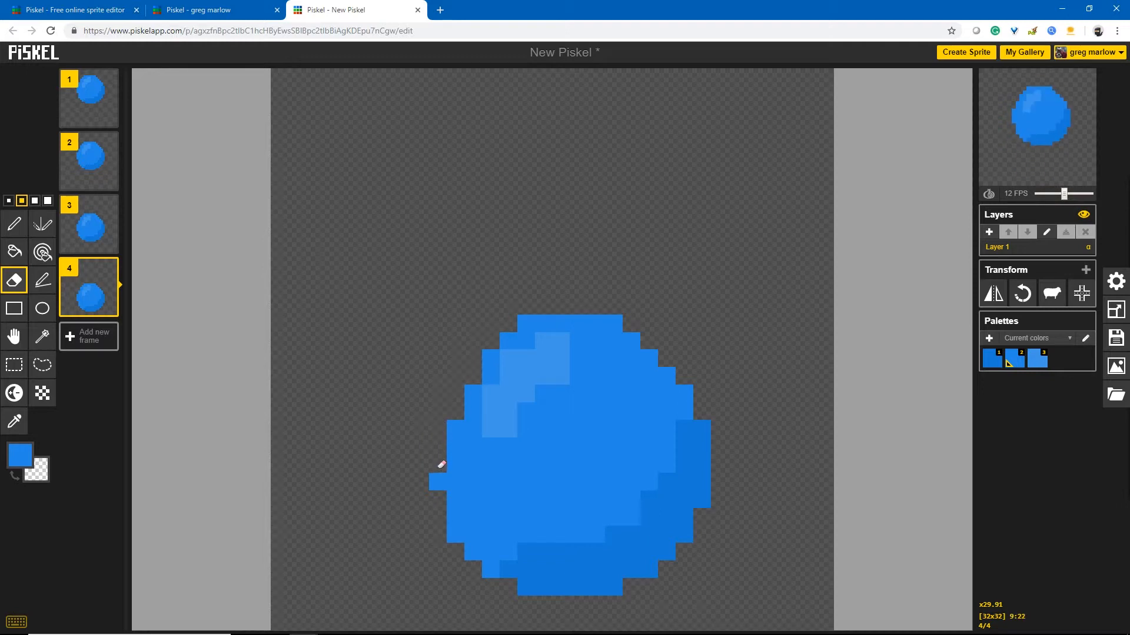
{"action": "left_click", "coordinate": [465, 556]}
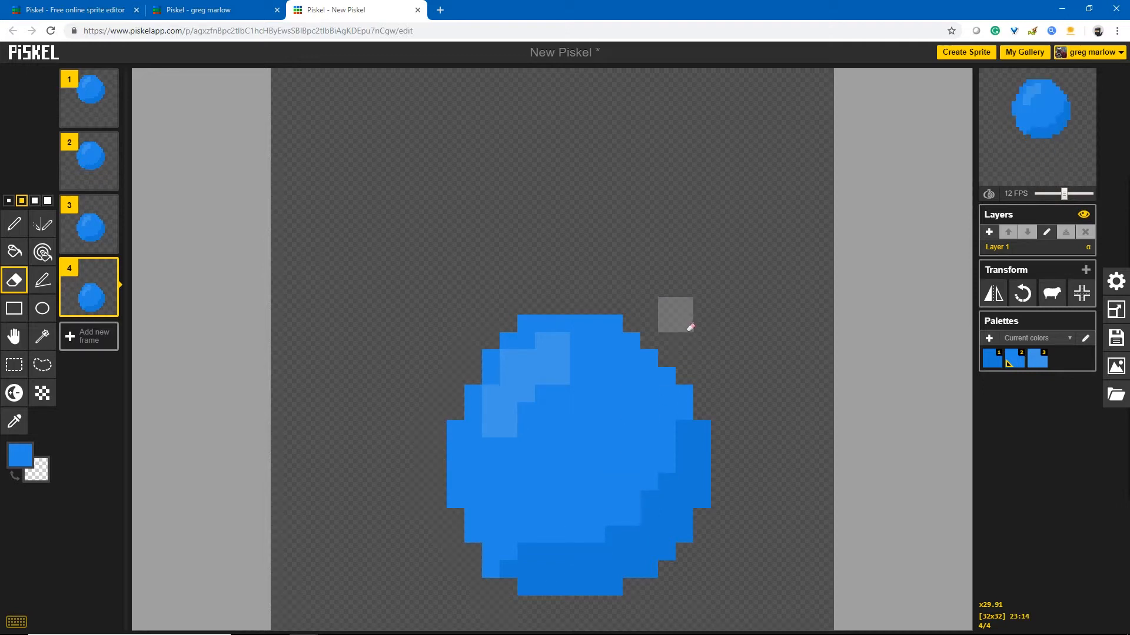
{"action": "left_click", "coordinate": [709, 415]}
{"action": "mouse_move", "coordinate": [667, 315]}
{"action": "left_mouse_down"}
{"action": "mouse_move", "coordinate": [701, 420]}
{"action": "mouse_move", "coordinate": [693, 549]}
{"action": "mouse_move", "coordinate": [678, 581]}
{"action": "left_mouse_up"}
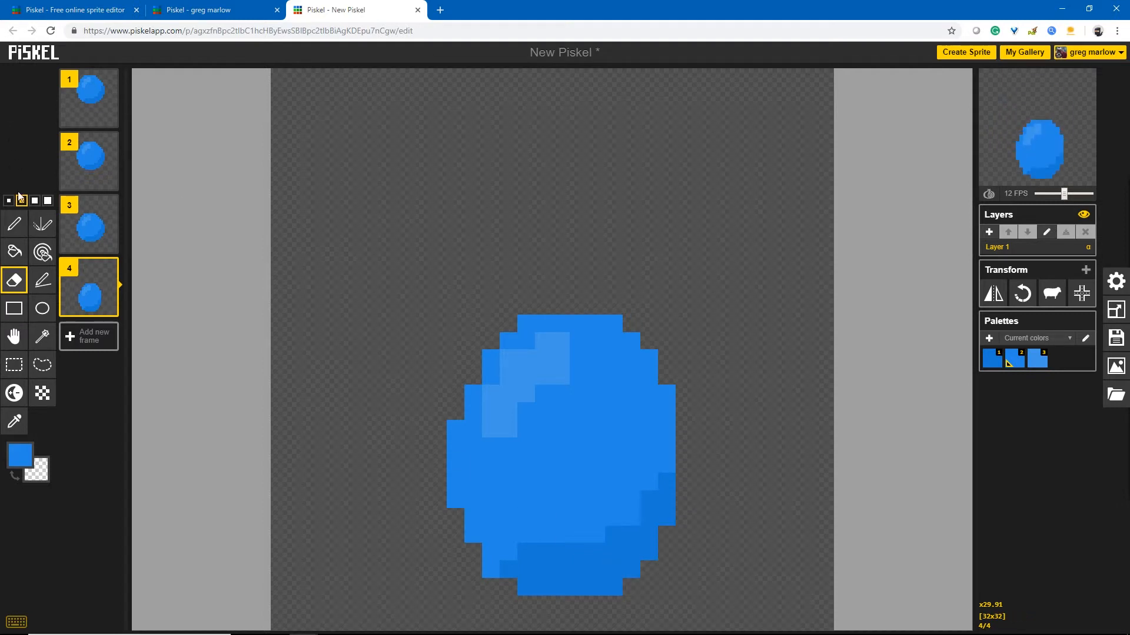
Stretch the ball in frame 4 down to the canvas's bottom edge by painting blue beneath it with the Pen tool.
{"action": "left_click", "coordinate": [15, 224]}
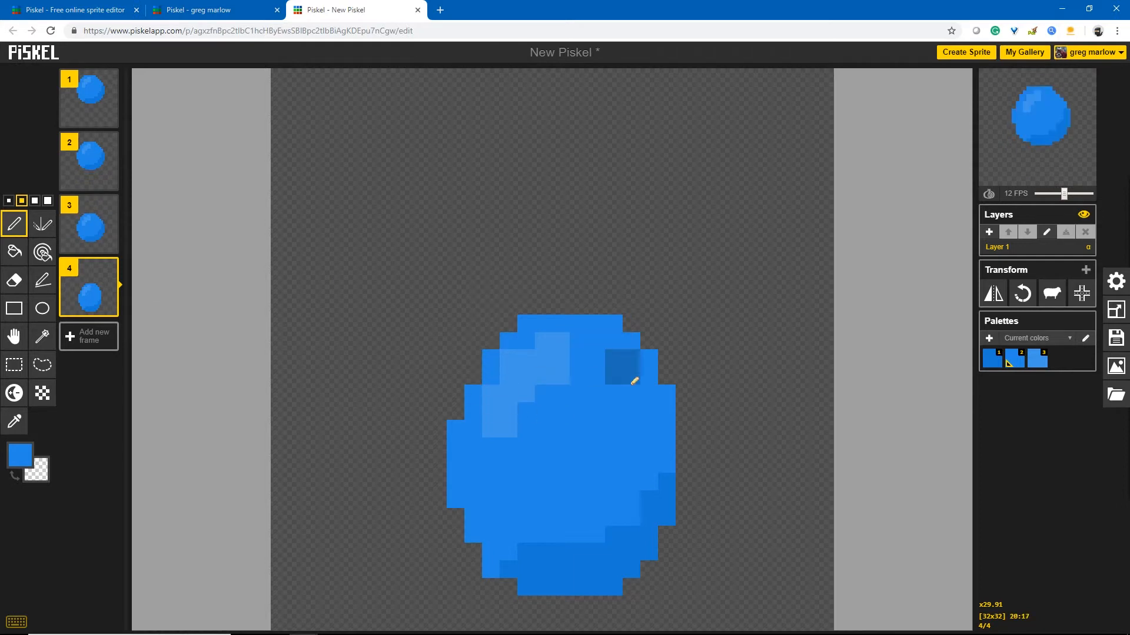
{"action": "mouse_move", "coordinate": [504, 579]}
{"action": "left_mouse_down"}
{"action": "mouse_move", "coordinate": [564, 629]}
{"action": "mouse_move", "coordinate": [593, 620]}
{"action": "mouse_move", "coordinate": [610, 600]}
{"action": "mouse_move", "coordinate": [597, 602]}
{"action": "mouse_move", "coordinate": [643, 572]}
{"action": "mouse_move", "coordinate": [615, 616]}
{"action": "left_mouse_up"}
{"action": "left_click", "coordinate": [645, 570]}
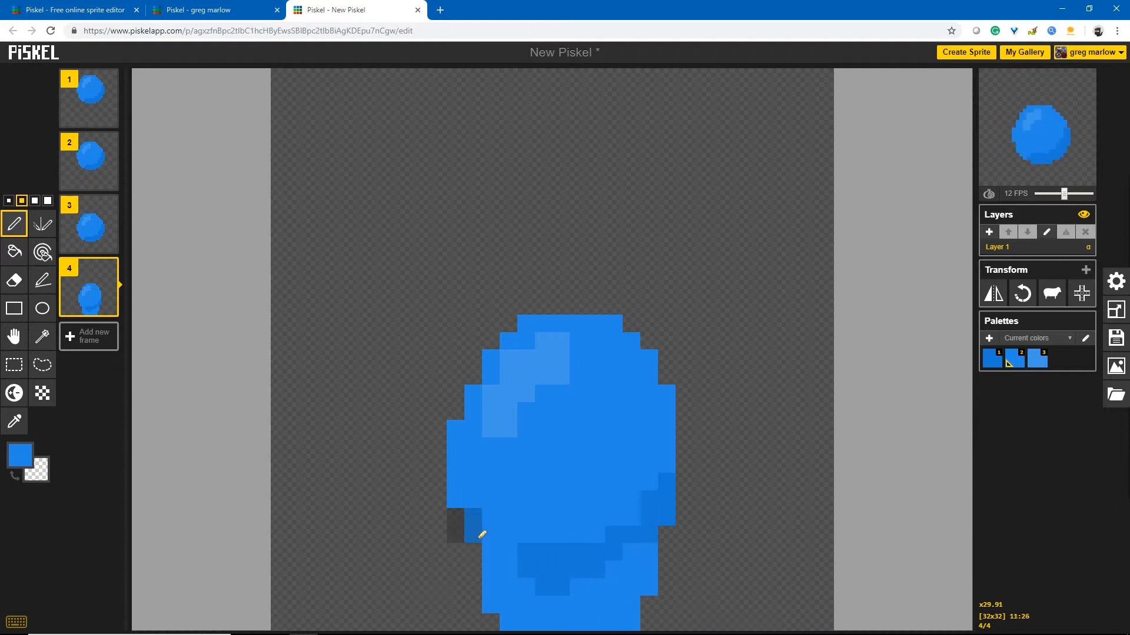
{"action": "left_click_drag", "start_coordinate": [491, 545], "coordinate": [490, 619]}
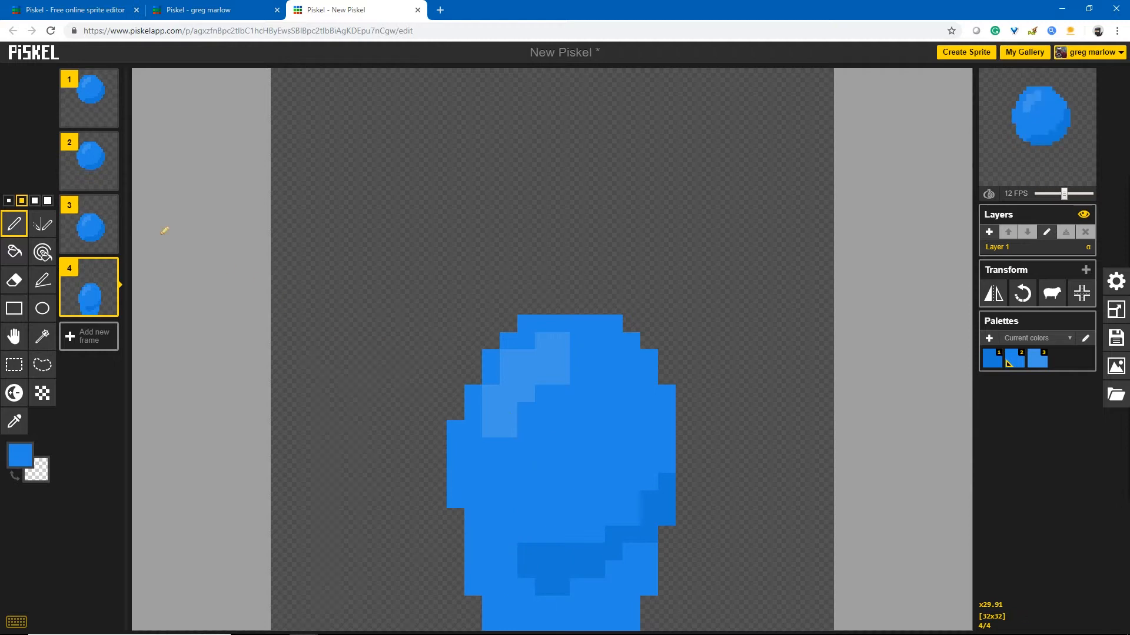
Trim the stretched ball's upper-right edge with the Eraser and paint over its old highlight and shadow in solid blue.
{"action": "left_click", "coordinate": [15, 281]}
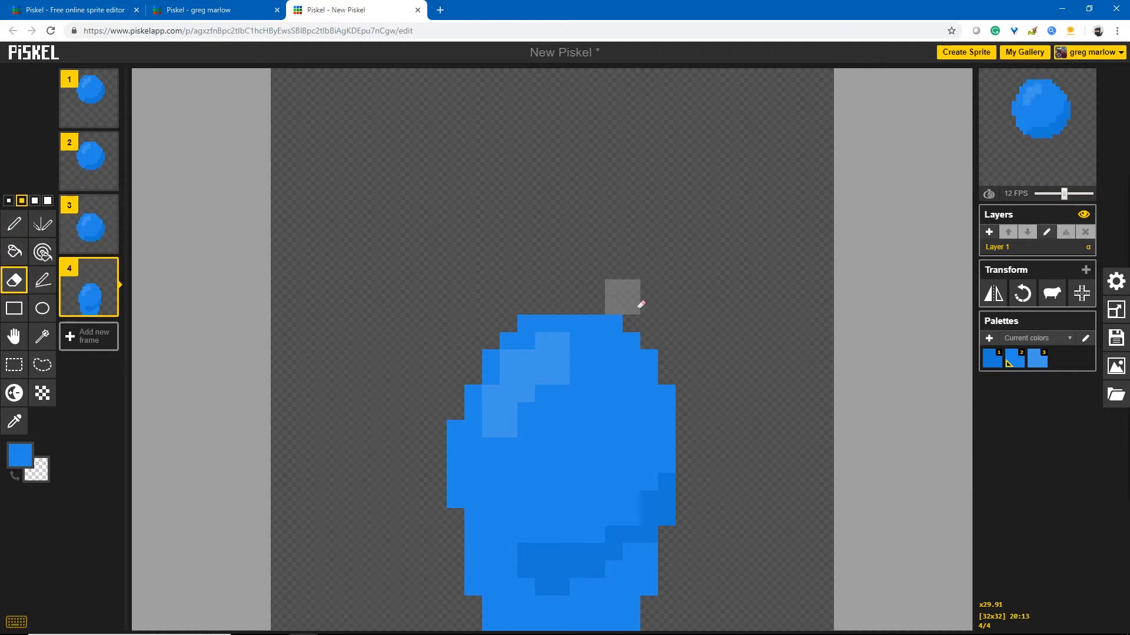
{"action": "left_click_drag", "start_coordinate": [675, 374], "coordinate": [708, 451]}
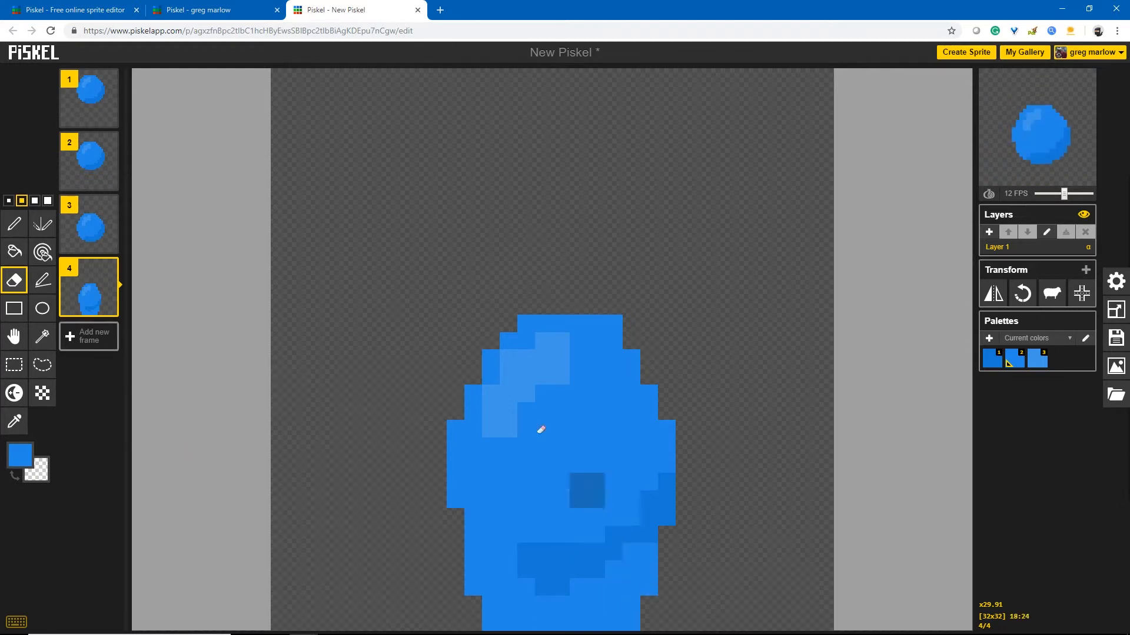
{"action": "left_click_drag", "start_coordinate": [504, 438], "coordinate": [506, 420]}
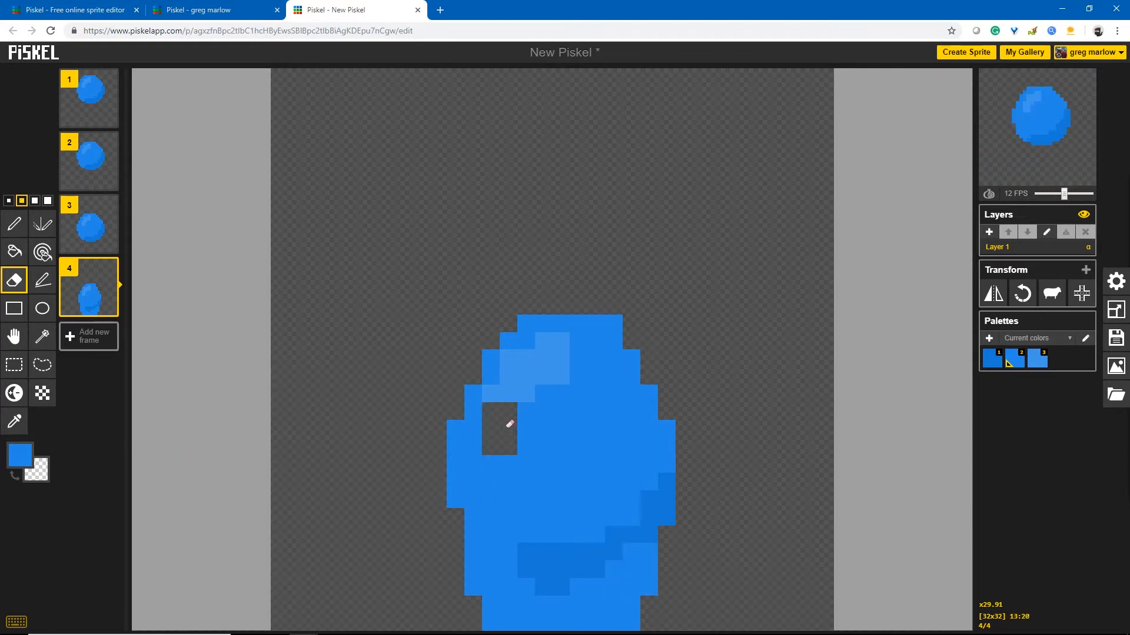
{"action": "key", "text": "ctrl+z"}
{"action": "left_click", "coordinate": [14, 224]}
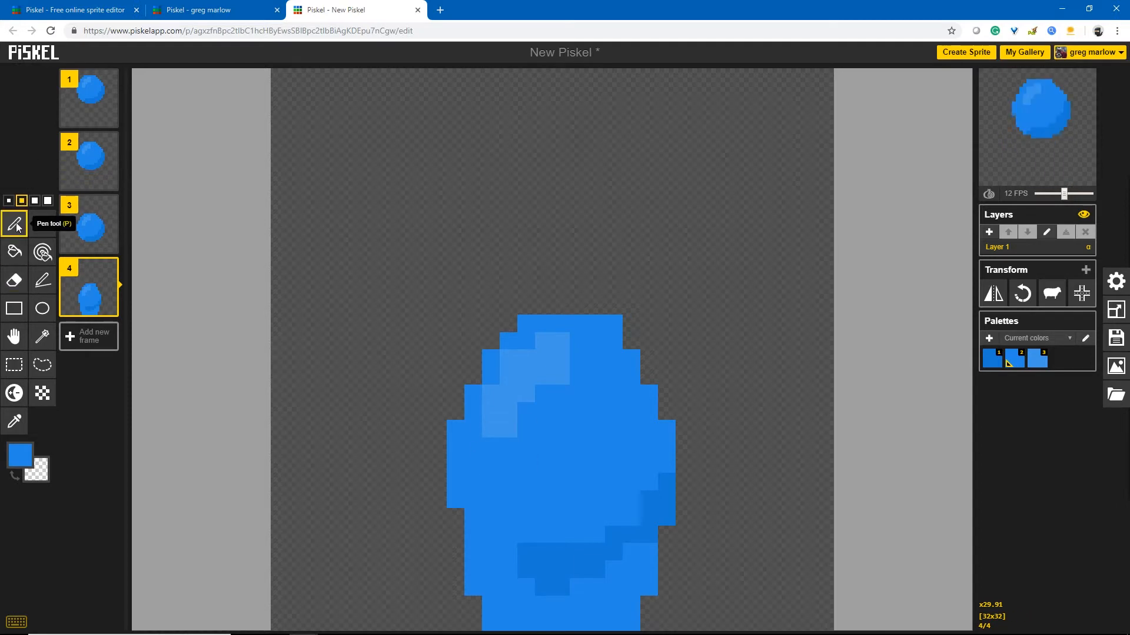
{"action": "mouse_move", "coordinate": [564, 353]}
{"action": "left_mouse_down"}
{"action": "mouse_move", "coordinate": [557, 388]}
{"action": "mouse_move", "coordinate": [538, 398]}
{"action": "mouse_move", "coordinate": [527, 384]}
{"action": "mouse_move", "coordinate": [510, 416]}
{"action": "mouse_move", "coordinate": [545, 566]}
{"action": "mouse_move", "coordinate": [644, 527]}
{"action": "left_mouse_up"}
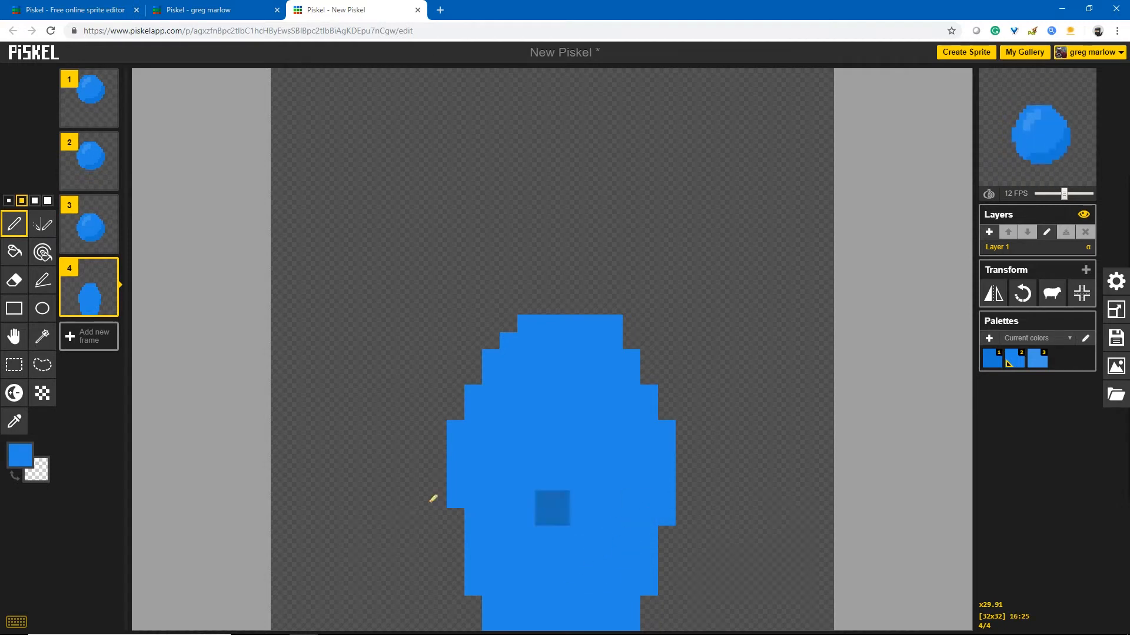
Shade the stretched ball with the Lighten tool, darkening its lower-right and bottom edges and adding a diagonal highlight at its upper left.
{"action": "left_click", "coordinate": [14, 393]}
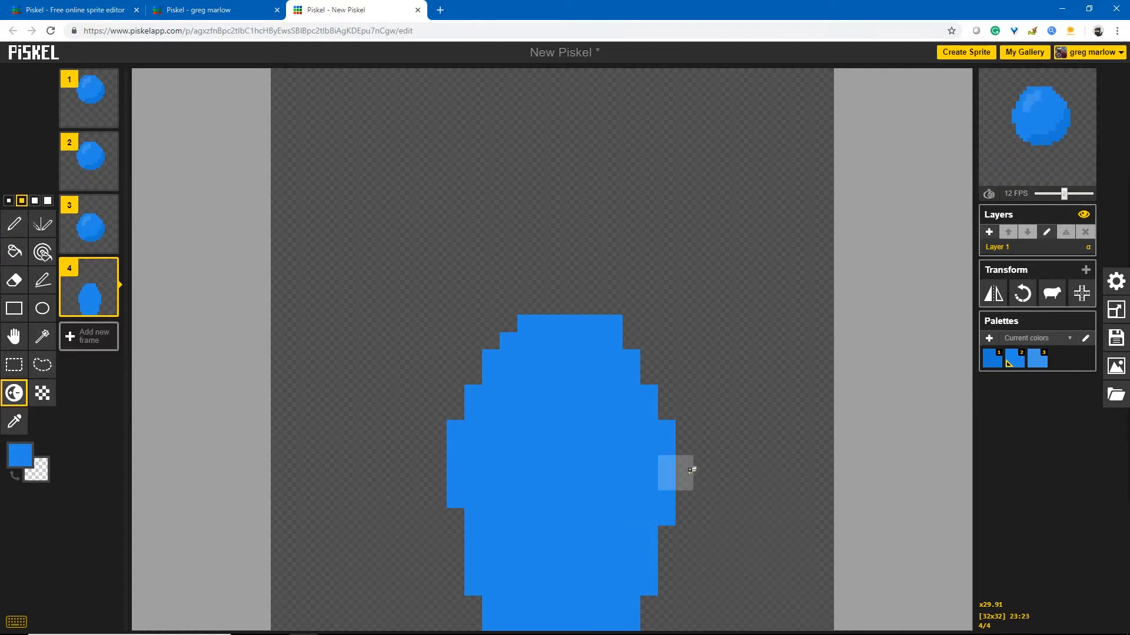
{"action": "left_click", "coordinate": [667, 471], "text": "ctrl"}
{"action": "mouse_move", "coordinate": [667, 470]}
{"action": "left_mouse_down"}
{"action": "mouse_move", "coordinate": [631, 585]}
{"action": "mouse_move", "coordinate": [646, 563]}
{"action": "mouse_move", "coordinate": [639, 608]}
{"action": "left_mouse_up"}
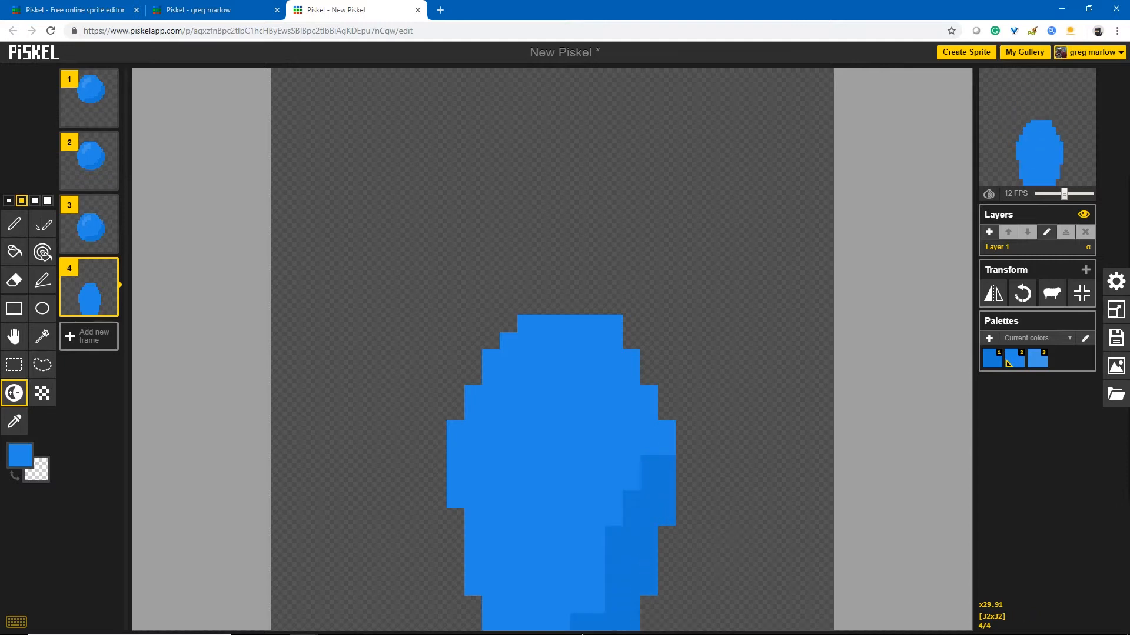
{"action": "left_click_drag", "start_coordinate": [570, 623], "coordinate": [508, 623], "text": "ctrl"}
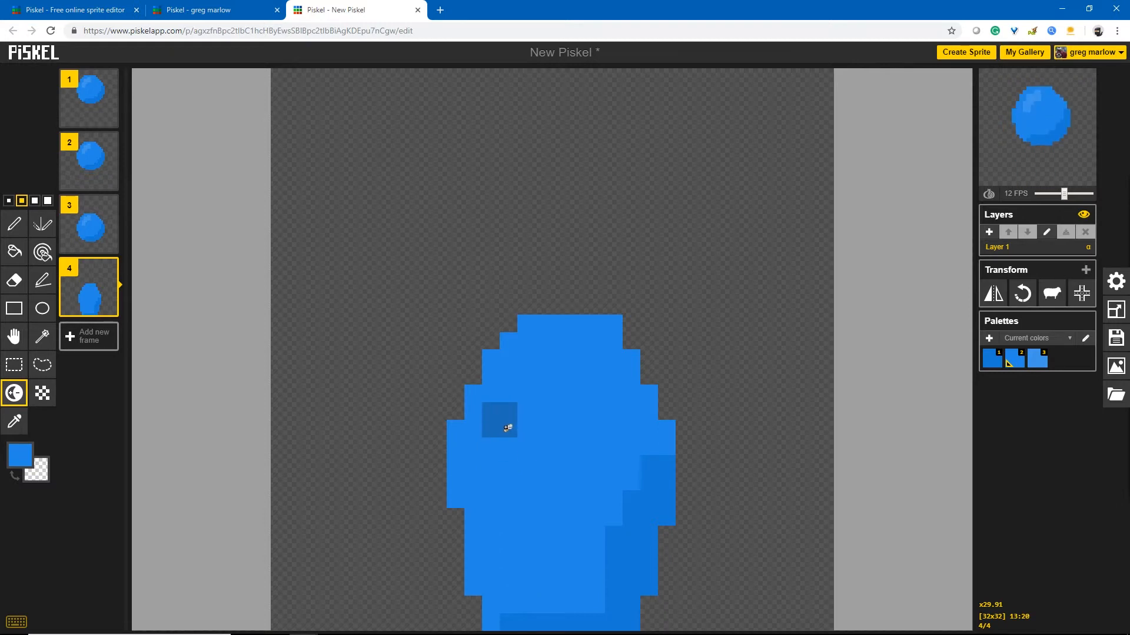
{"action": "mouse_move", "coordinate": [507, 428]}
{"action": "left_mouse_down"}
{"action": "mouse_move", "coordinate": [552, 373]}
{"action": "mouse_move", "coordinate": [573, 366]}
{"action": "left_mouse_up"}
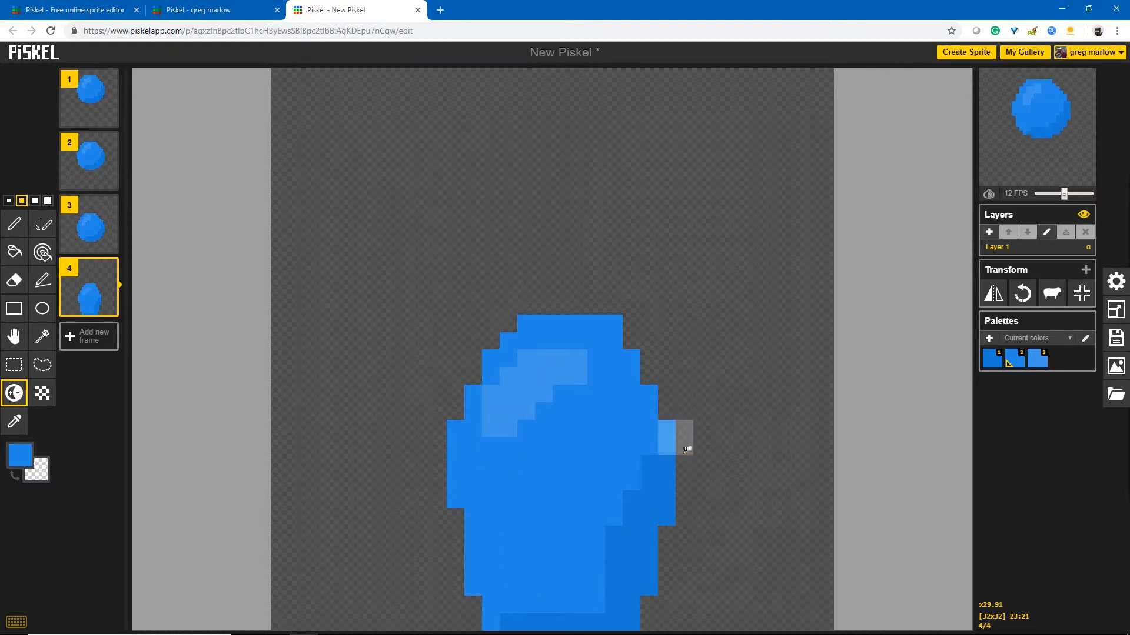
{"action": "left_click", "coordinate": [678, 447], "text": "ctrl"}
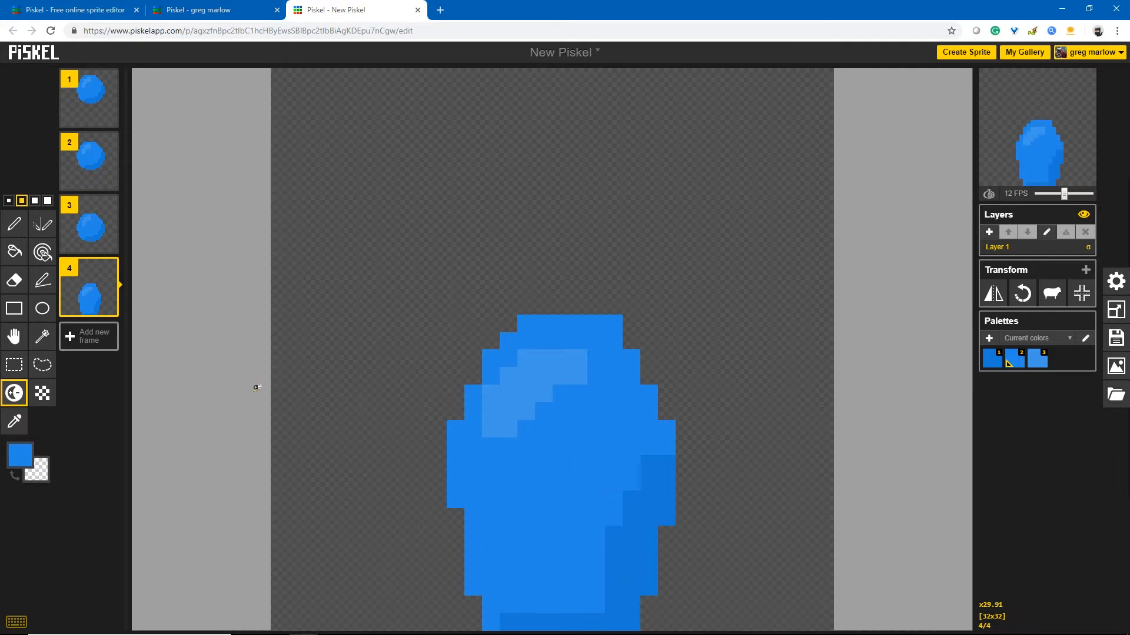
Add a blank fifth frame and paint a flat, wide blue splat with raised ends along the canvas's bottom edge using the Pen tool.
{"action": "left_click", "coordinate": [84, 347]}
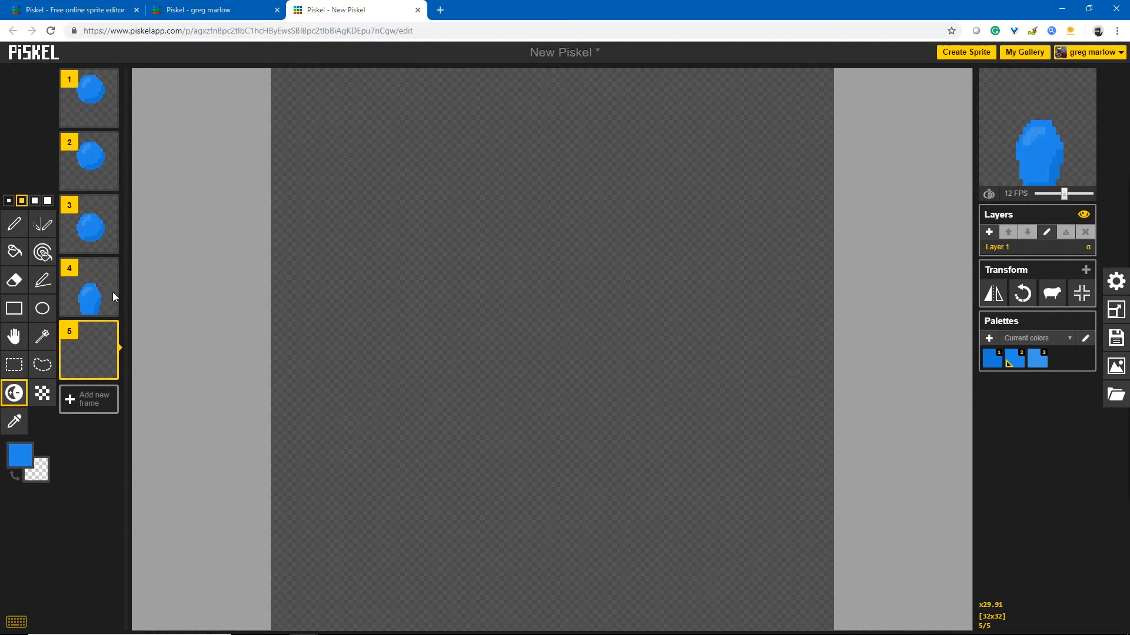
{"action": "left_click", "coordinate": [14, 223]}
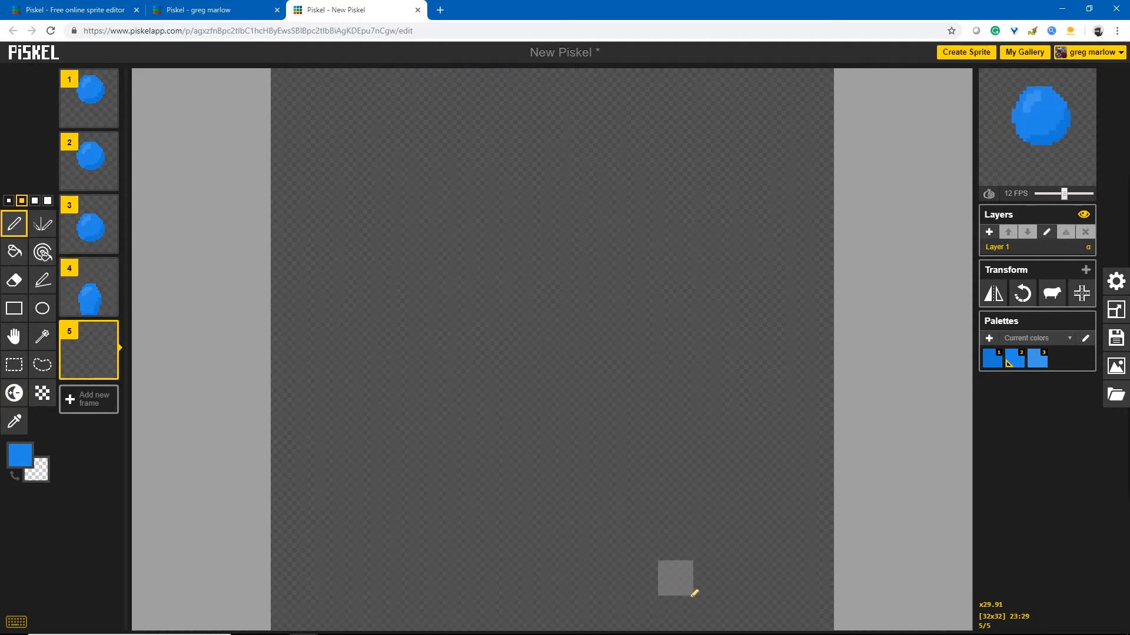
{"action": "mouse_move", "coordinate": [682, 614]}
{"action": "left_mouse_down"}
{"action": "mouse_move", "coordinate": [701, 581]}
{"action": "mouse_move", "coordinate": [672, 542]}
{"action": "mouse_move", "coordinate": [645, 537]}
{"action": "mouse_move", "coordinate": [548, 568]}
{"action": "mouse_move", "coordinate": [500, 565]}
{"action": "mouse_move", "coordinate": [418, 522]}
{"action": "mouse_move", "coordinate": [378, 535]}
{"action": "mouse_move", "coordinate": [372, 582]}
{"action": "mouse_move", "coordinate": [385, 607]}
{"action": "mouse_move", "coordinate": [430, 630]}
{"action": "mouse_move", "coordinate": [507, 624]}
{"action": "mouse_move", "coordinate": [406, 557]}
{"action": "mouse_move", "coordinate": [460, 567]}
{"action": "mouse_move", "coordinate": [503, 604]}
{"action": "mouse_move", "coordinate": [655, 570]}
{"action": "mouse_move", "coordinate": [663, 599]}
{"action": "mouse_move", "coordinate": [603, 607]}
{"action": "mouse_move", "coordinate": [654, 620]}
{"action": "mouse_move", "coordinate": [627, 631]}
{"action": "mouse_move", "coordinate": [534, 609]}
{"action": "left_mouse_up"}
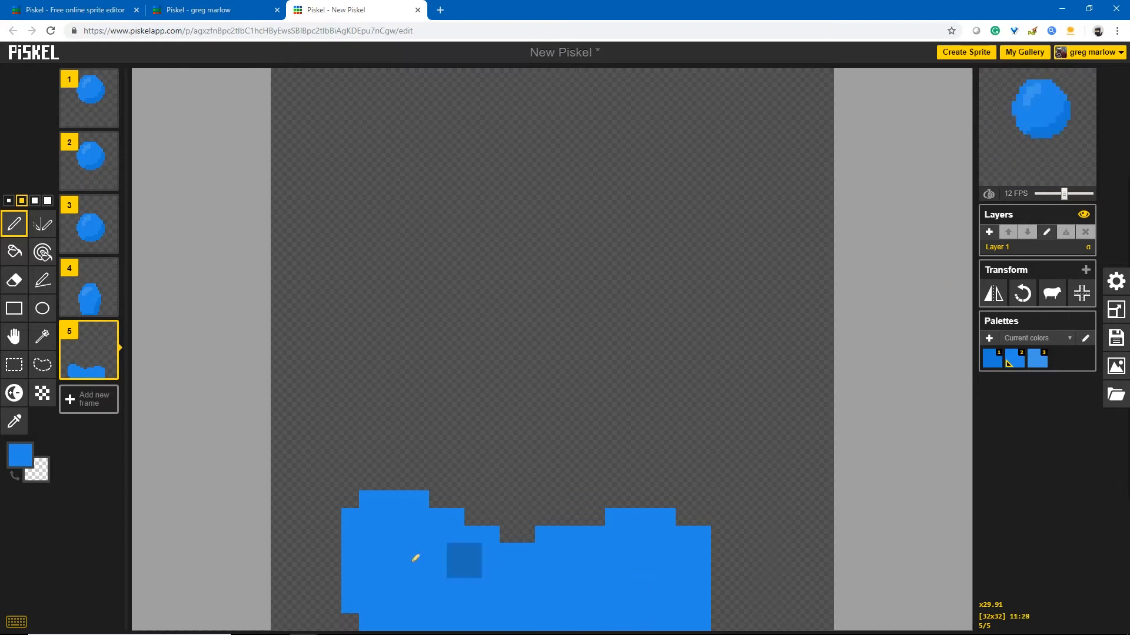
Shade the splat in frame 5 with the Lighten tool, darkening its right and bottom edges and highlighting both raised ends.
{"action": "left_click", "coordinate": [14, 393]}
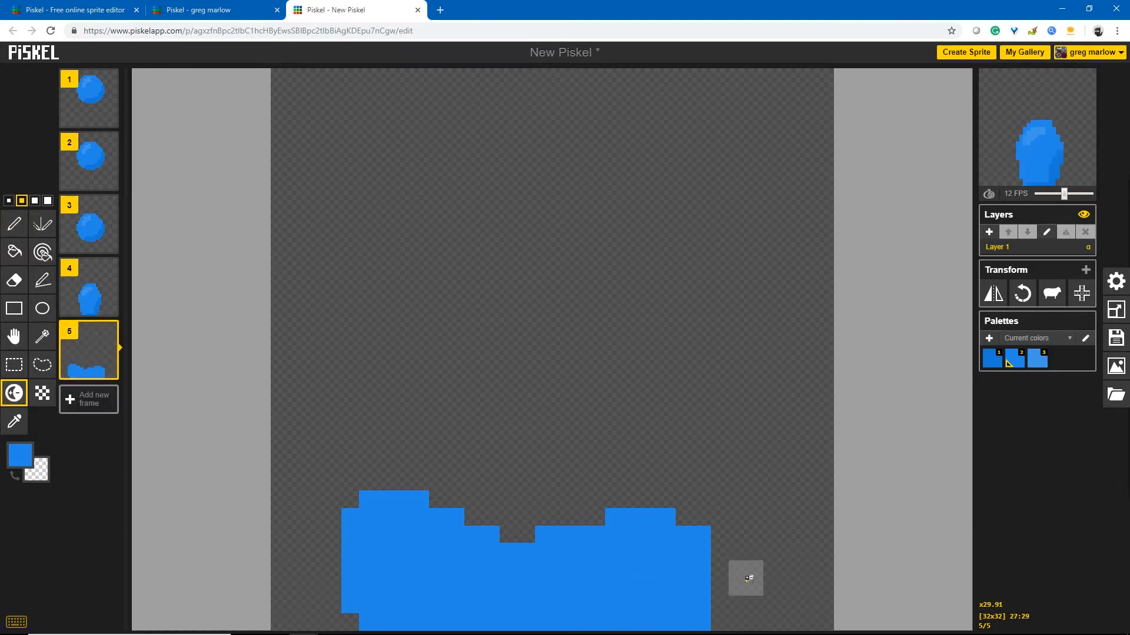
{"action": "mouse_move", "coordinate": [700, 547]}
{"action": "left_mouse_down"}
{"action": "mouse_move", "coordinate": [679, 618]}
{"action": "mouse_move", "coordinate": [700, 615]}
{"action": "mouse_move", "coordinate": [405, 624]}
{"action": "mouse_move", "coordinate": [638, 618]}
{"action": "left_mouse_up"}
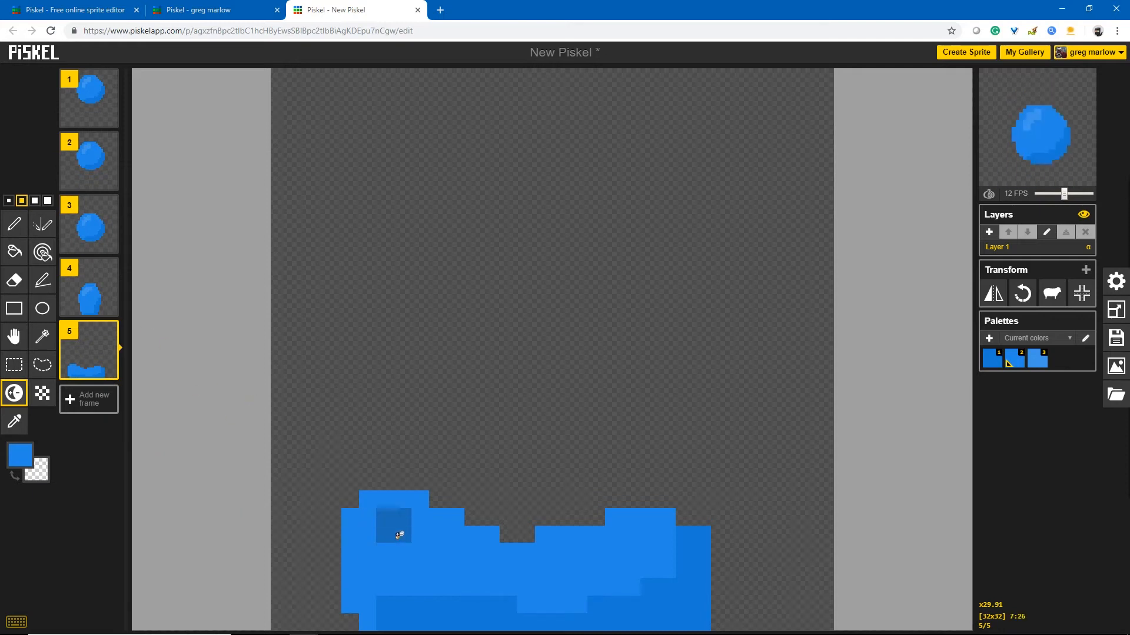
{"action": "left_click_drag", "start_coordinate": [396, 524], "coordinate": [433, 545]}
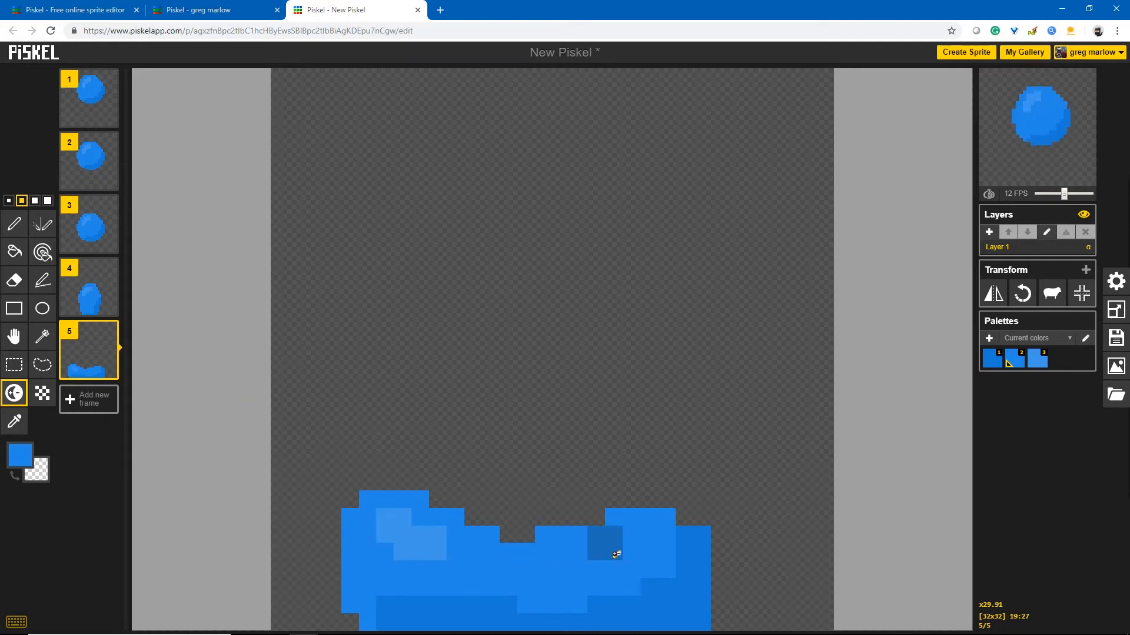
{"action": "left_click_drag", "start_coordinate": [615, 554], "coordinate": [647, 537]}
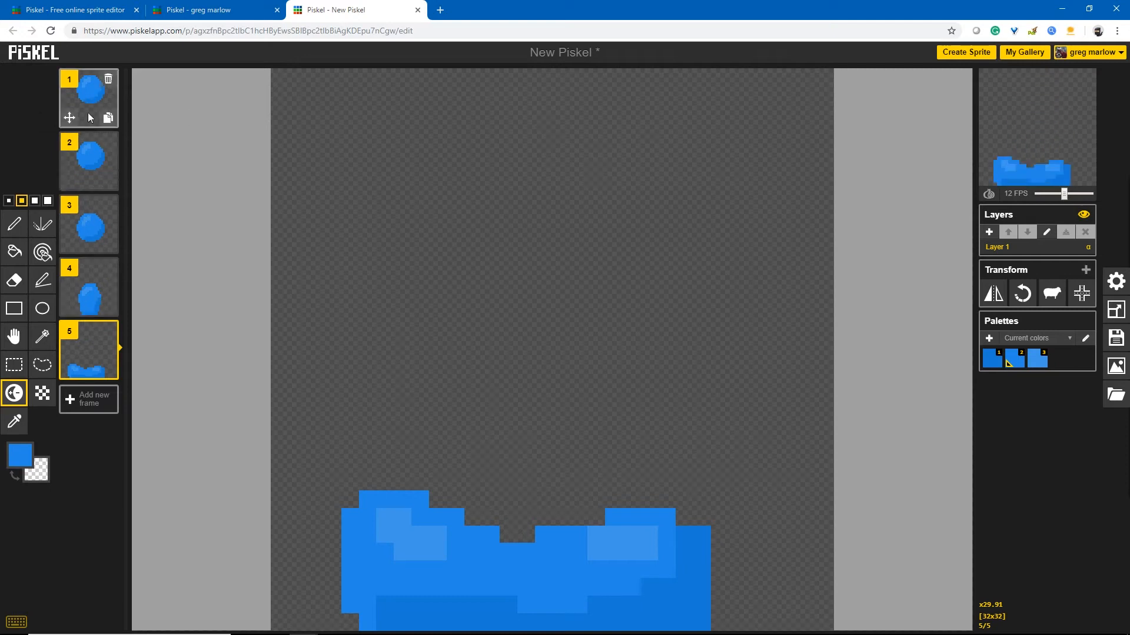
Duplicate each of the four frames that precede the splat: the three round balls and the stretched ball.
{"action": "left_click", "coordinate": [108, 118]}
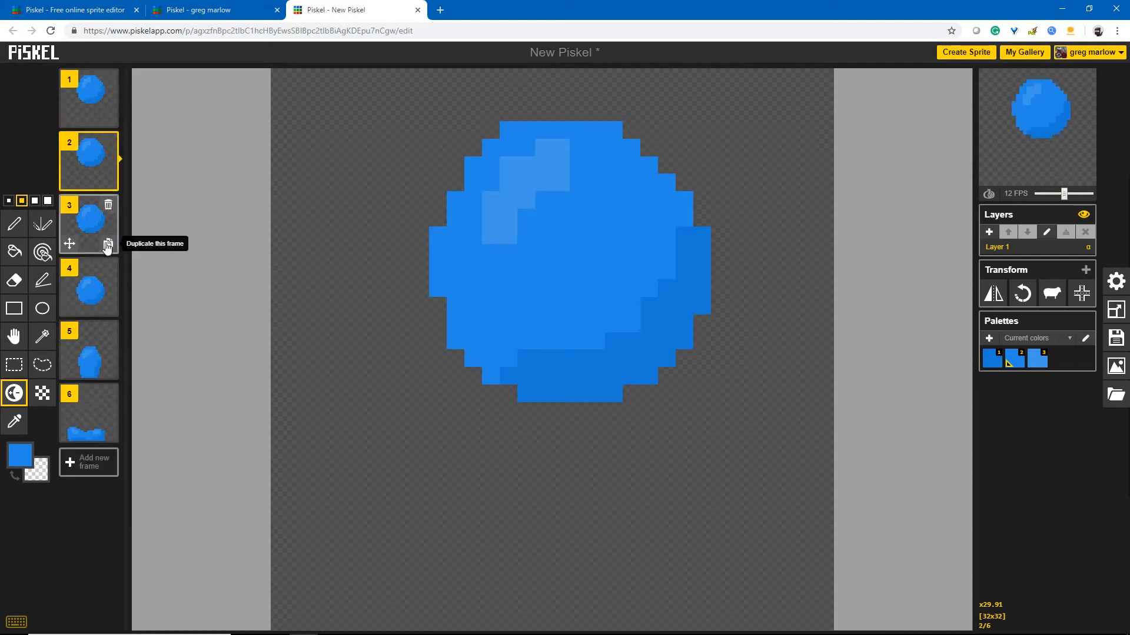
{"action": "left_click", "coordinate": [108, 243]}
{"action": "left_click", "coordinate": [108, 368]}
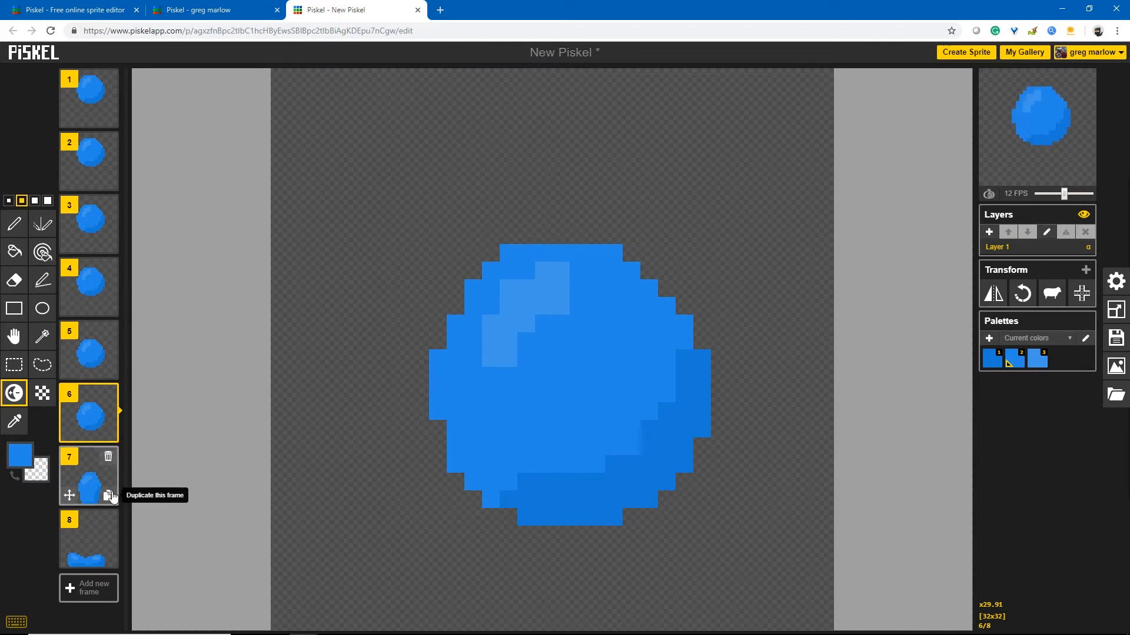
{"action": "left_click", "coordinate": [109, 497]}
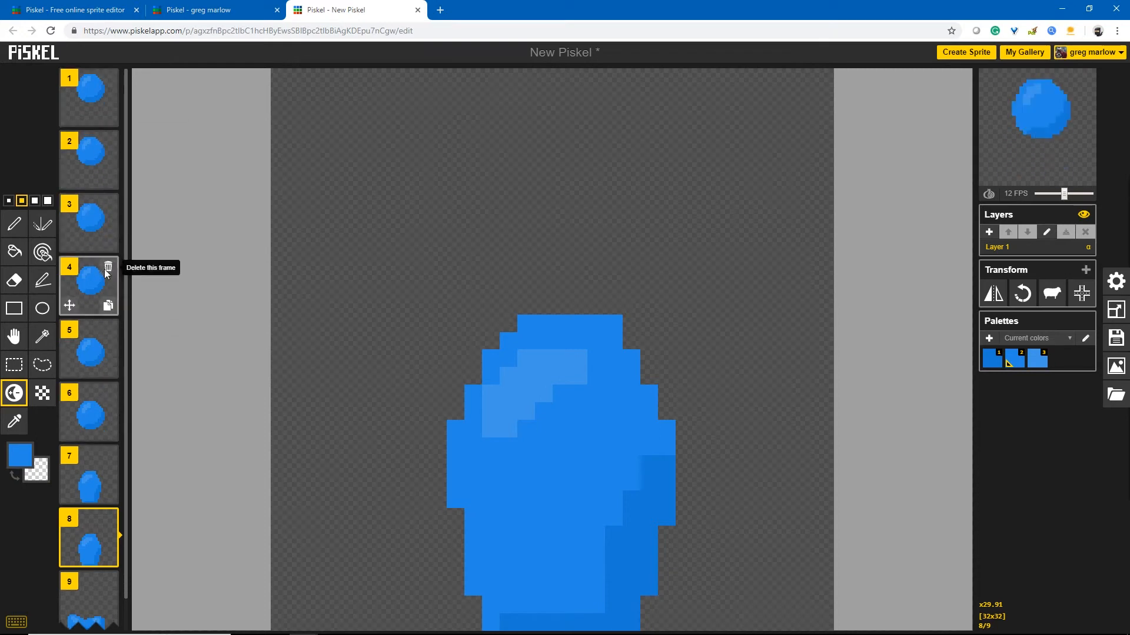
Reorder the duplicated frames after the splat so the stretched ball comes first, followed by the round balls rising back up.
{"action": "scroll", "coordinate": [107, 274], "scroll_direction": "down", "scroll_amount": 1}
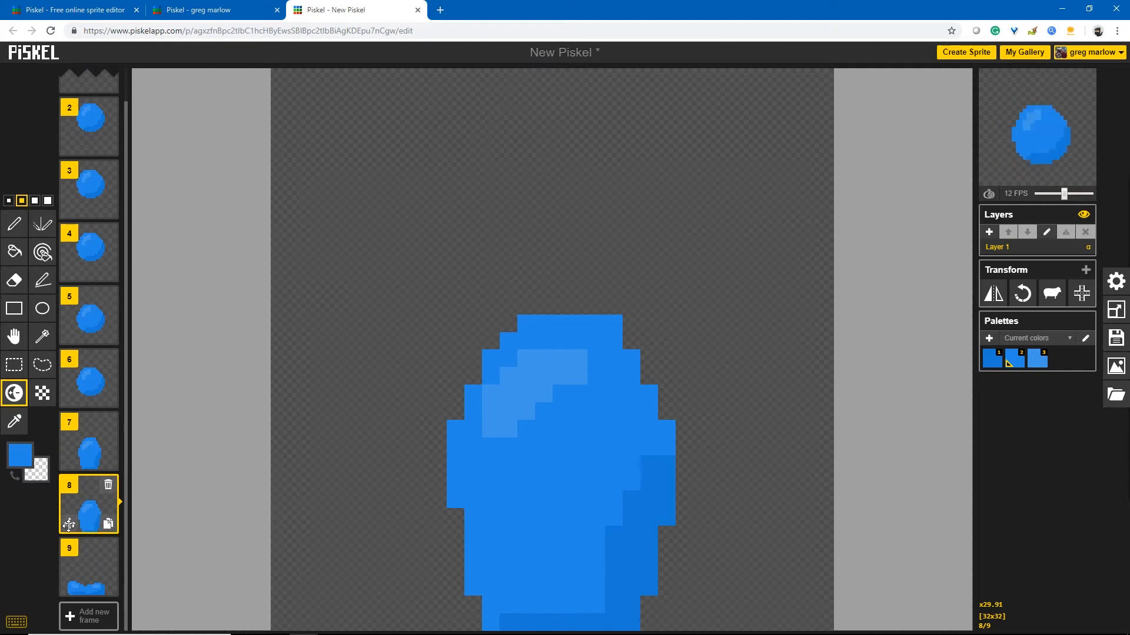
{"action": "left_click_drag", "start_coordinate": [68, 526], "coordinate": [72, 590]}
{"action": "left_click_drag", "start_coordinate": [70, 398], "coordinate": [74, 589]}
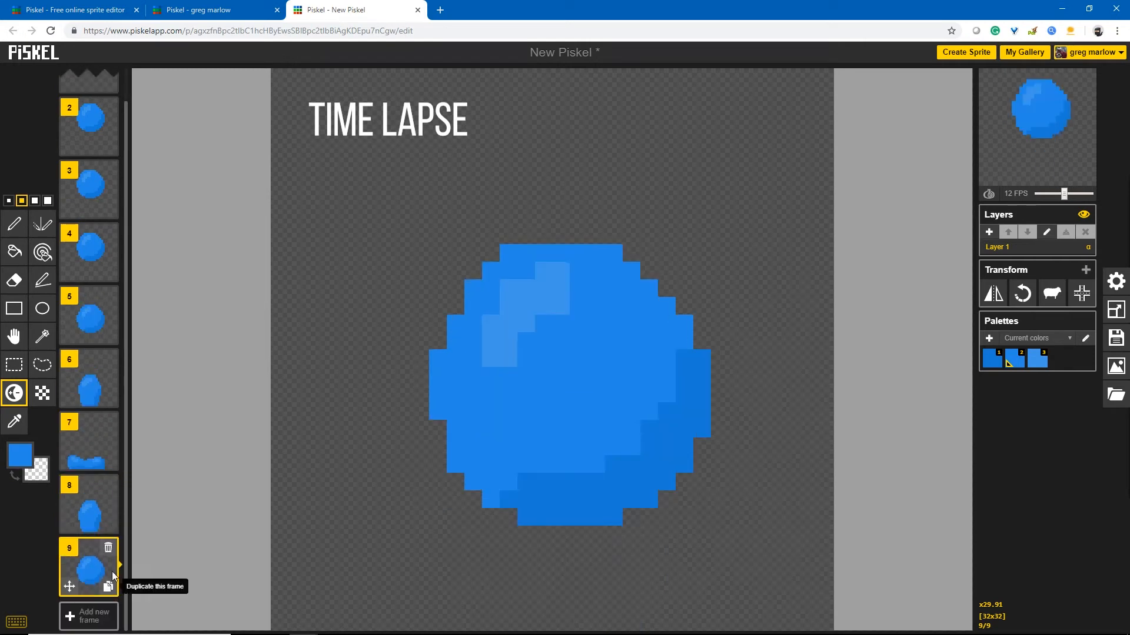
{"action": "left_click_drag", "start_coordinate": [70, 335], "coordinate": [75, 589]}
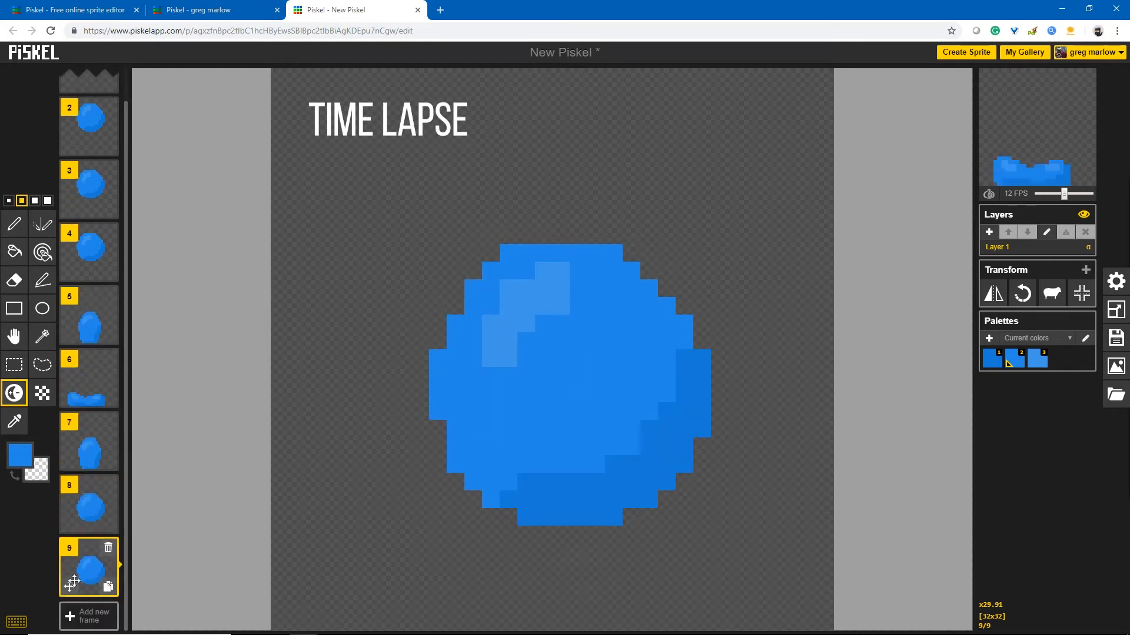
{"action": "scroll", "coordinate": [80, 183], "scroll_direction": "up", "scroll_amount": 1}
{"action": "left_click_drag", "start_coordinate": [70, 305], "coordinate": [74, 589]}
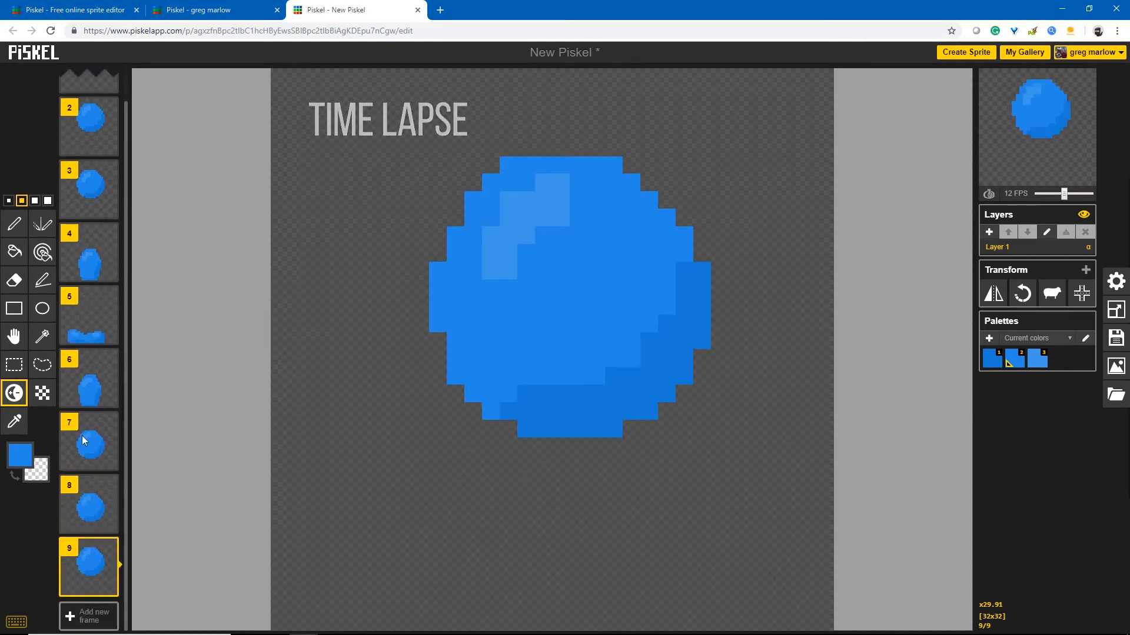
{"action": "left_click_drag", "start_coordinate": [70, 206], "coordinate": [75, 589]}
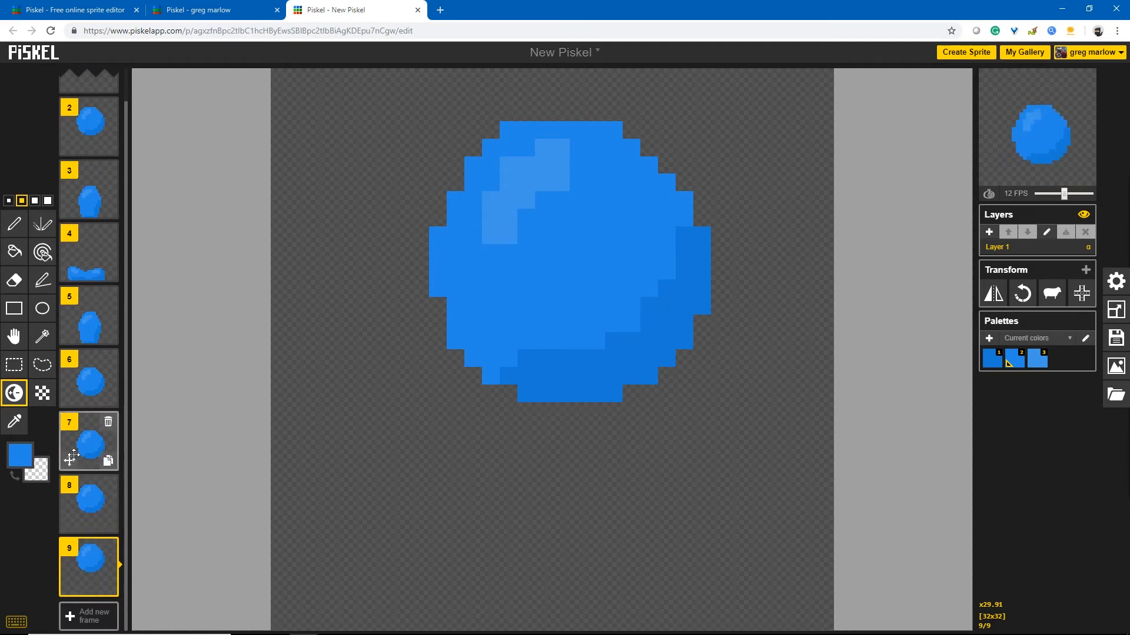
Check the frame order and move the lowest round ball from position 6 to position 3, ahead of the first stretched ball.
{"action": "scroll", "coordinate": [73, 455], "scroll_direction": "up", "scroll_amount": 1}
{"action": "left_click", "coordinate": [93, 109]}
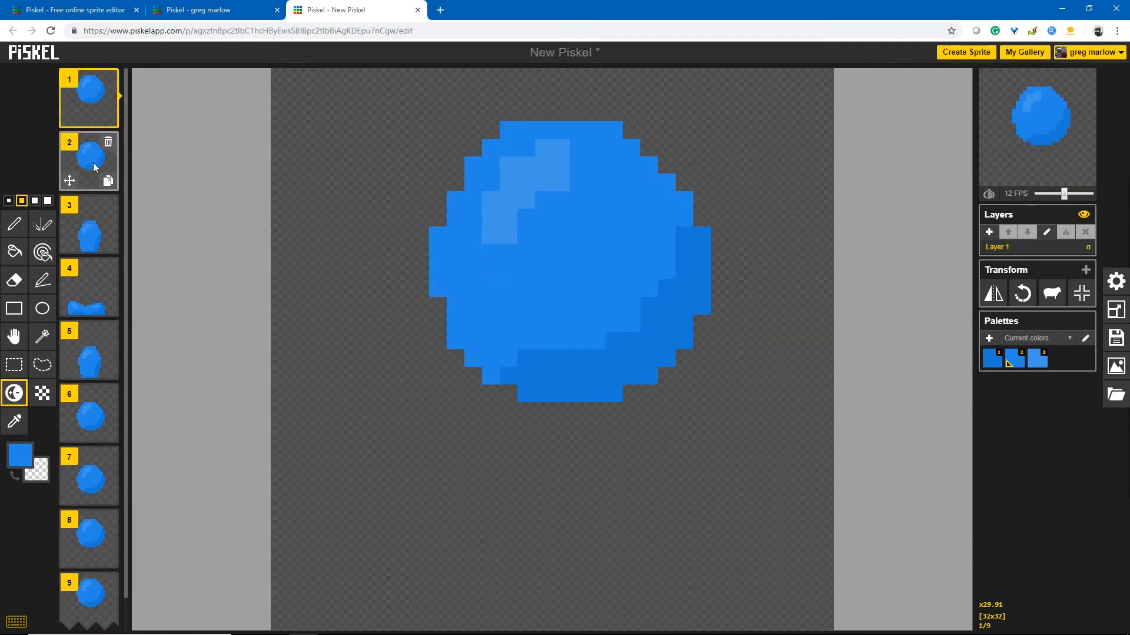
{"action": "left_click", "coordinate": [91, 232]}
{"action": "left_click", "coordinate": [74, 303]}
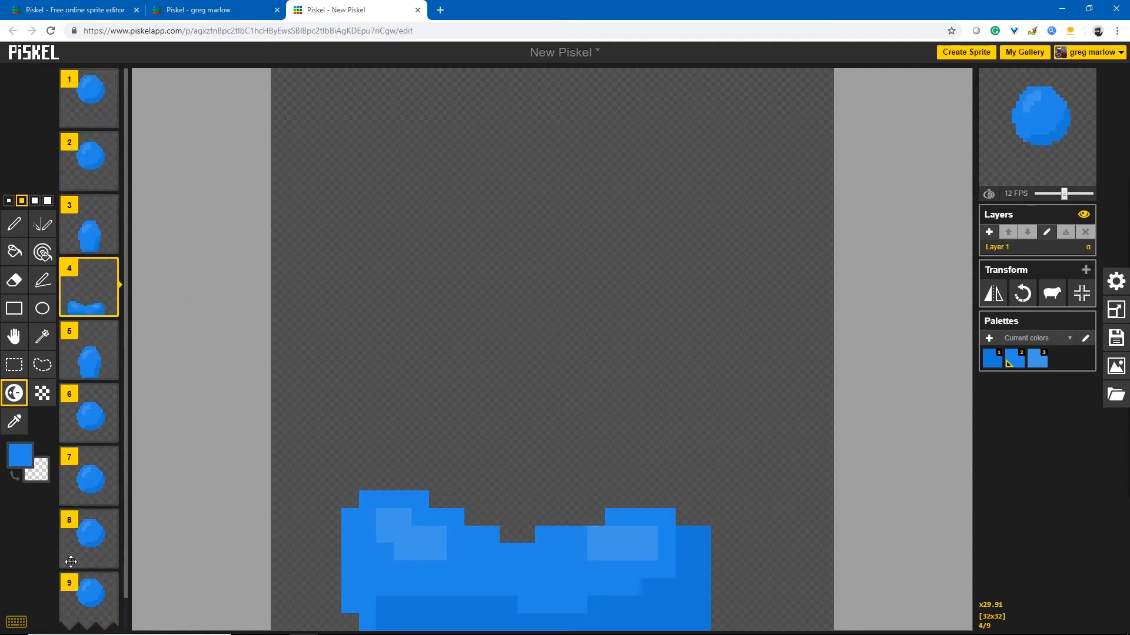
{"action": "scroll", "coordinate": [76, 564], "scroll_direction": "down", "scroll_amount": 1}
{"action": "scroll", "coordinate": [96, 576], "scroll_direction": "up", "scroll_amount": 1}
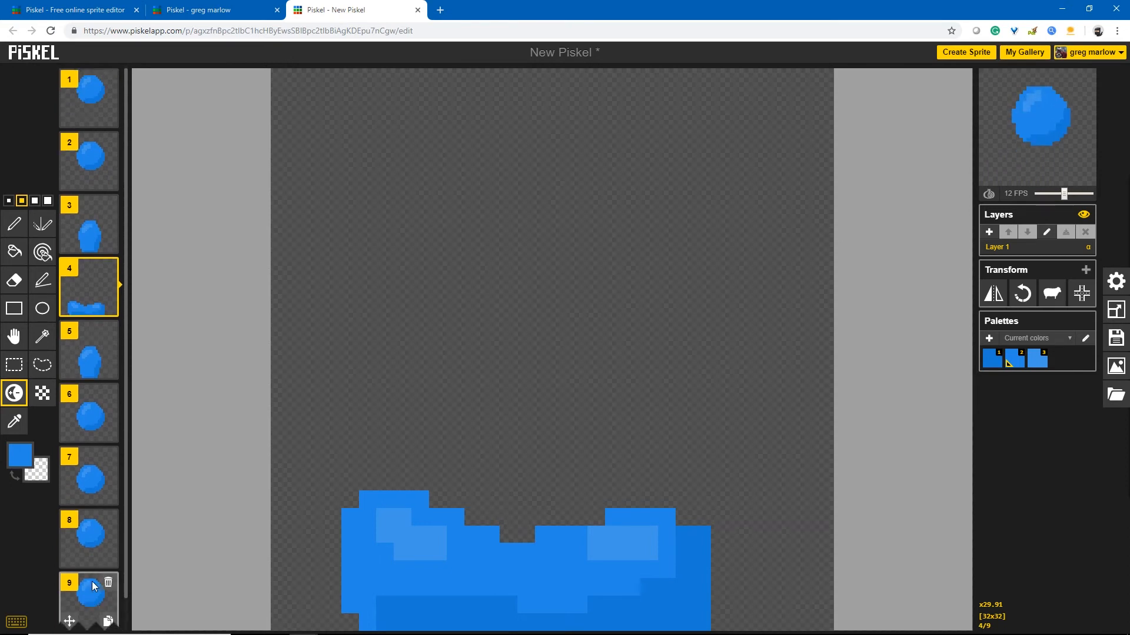
{"action": "left_click", "coordinate": [112, 356]}
{"action": "left_click", "coordinate": [95, 420]}
{"action": "left_click_drag", "start_coordinate": [97, 421], "coordinate": [76, 223]}
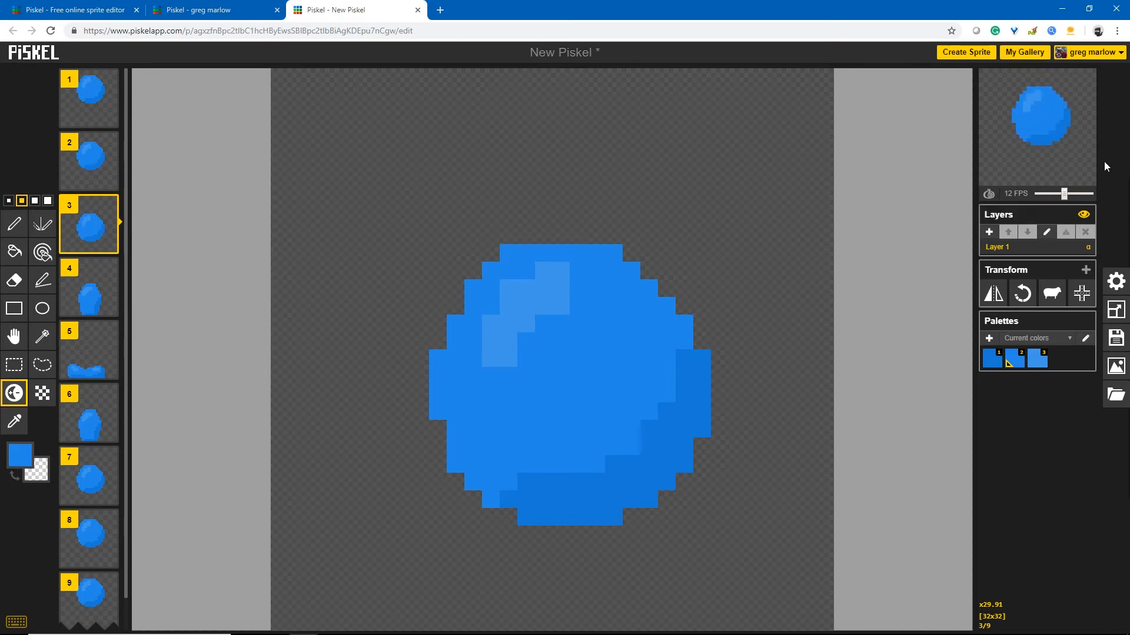
Title the sprite "Bouncing Blue Ball" and save it to the online gallery.
{"action": "mouse_move", "coordinate": [1042, 129]}
{"action": "left_click", "coordinate": [1116, 339]}
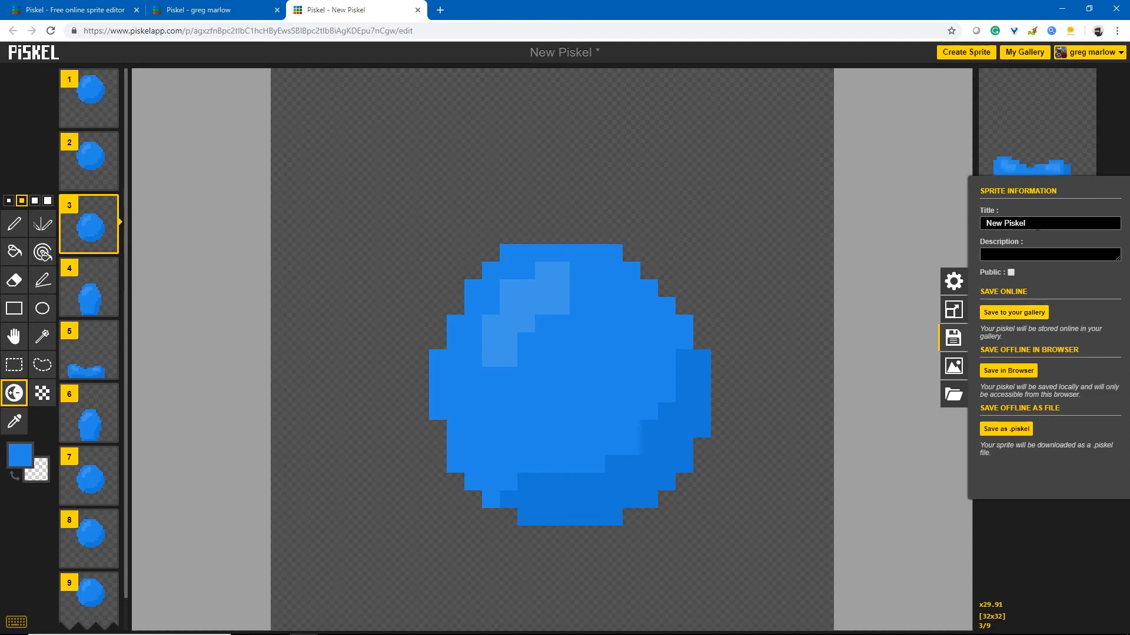
{"action": "left_click_drag", "start_coordinate": [1037, 224], "coordinate": [884, 216]}
{"action": "type", "text": "Boun"}
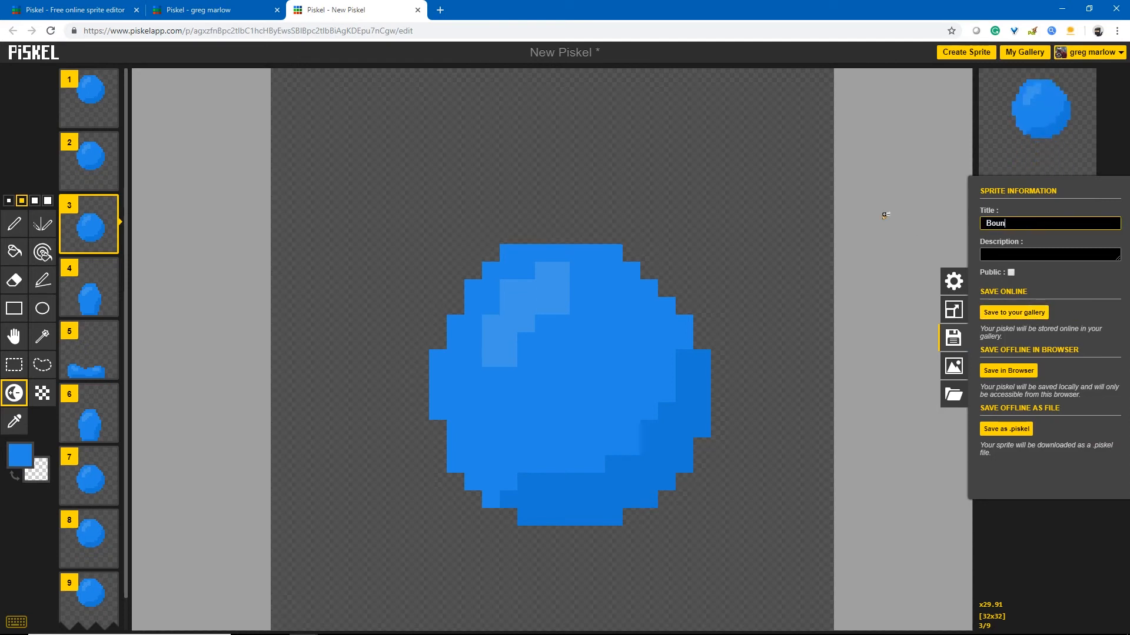
{"action": "type", "text": "cing Blue B"}
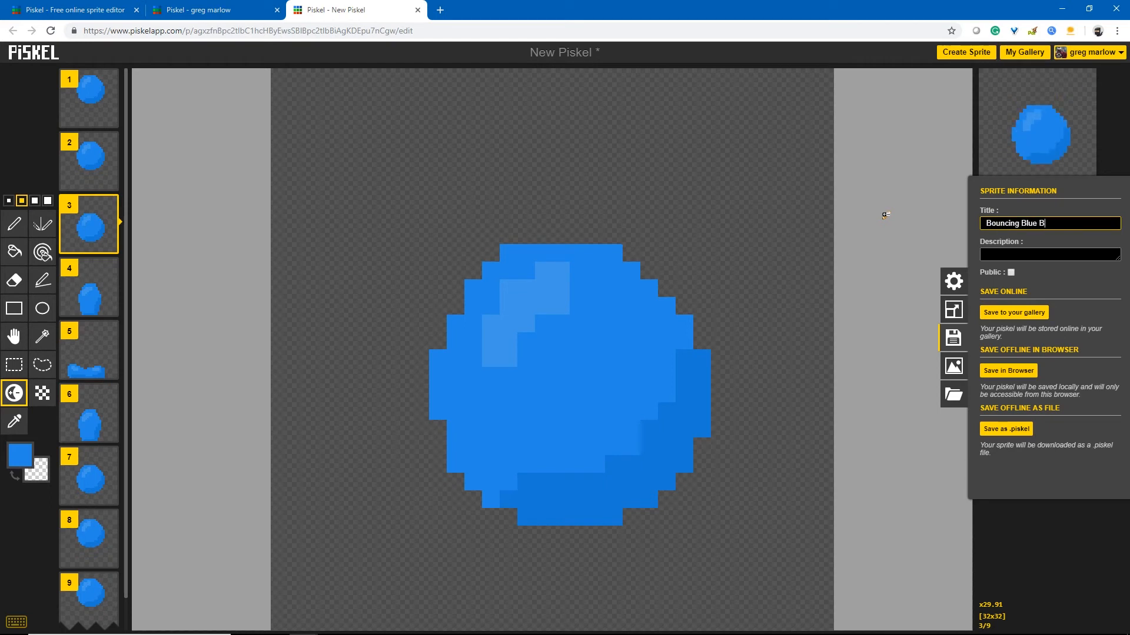
{"action": "type", "text": "all"}
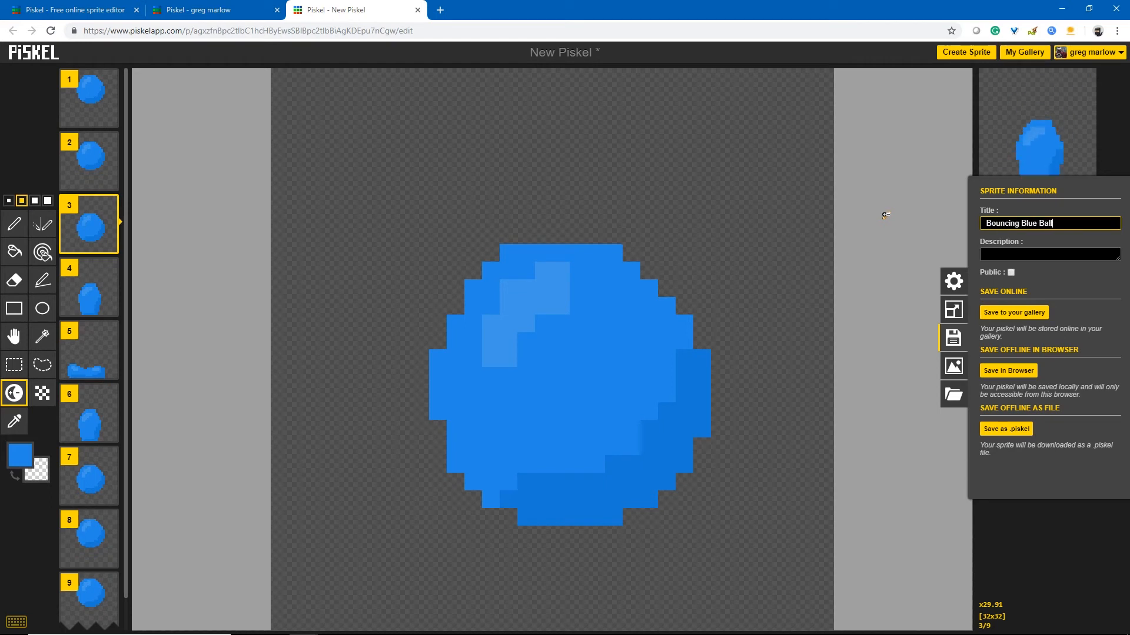
{"action": "left_click", "coordinate": [1010, 313]}
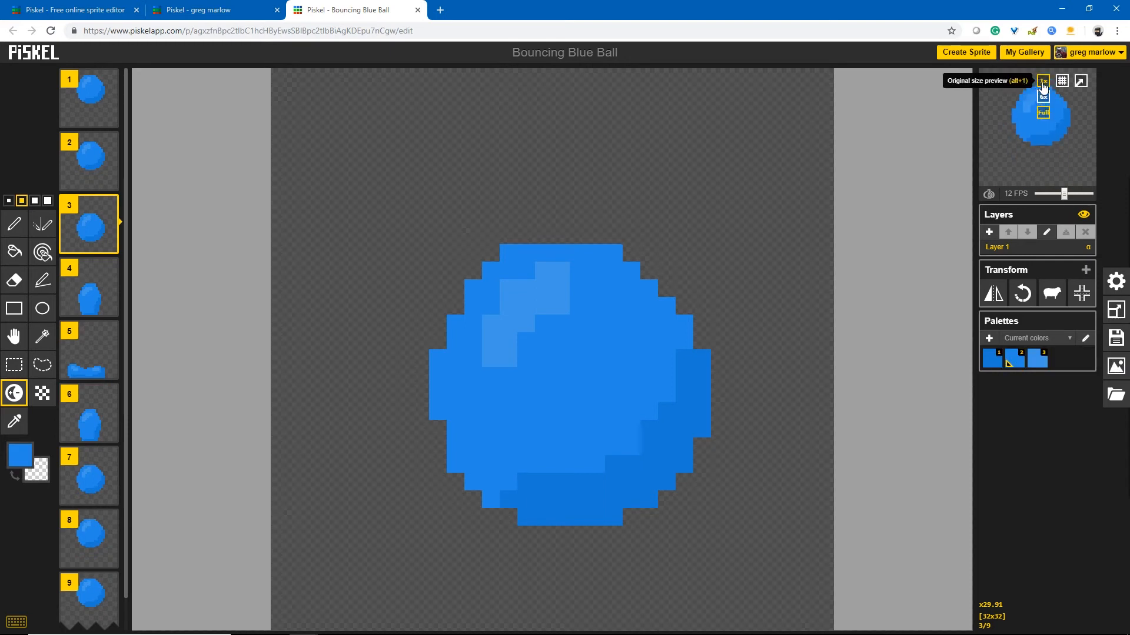
Switch the animation preview to original size and set the export scale to 8x, for a resolution of 256 x 256.
{"action": "left_click", "coordinate": [1041, 82]}
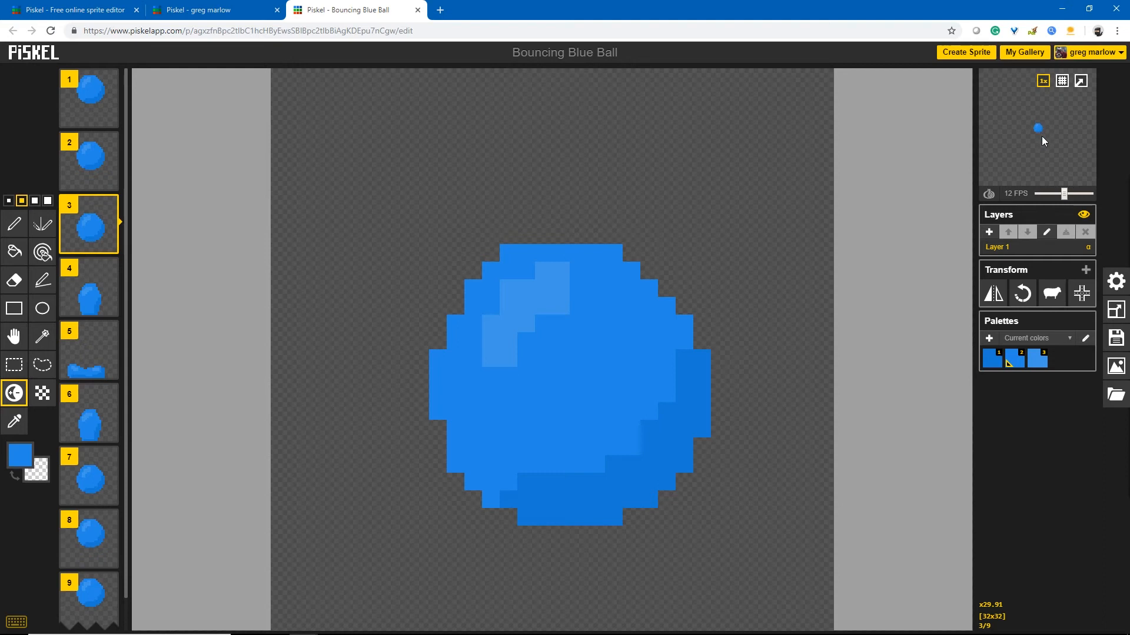
{"action": "left_click", "coordinate": [1118, 370]}
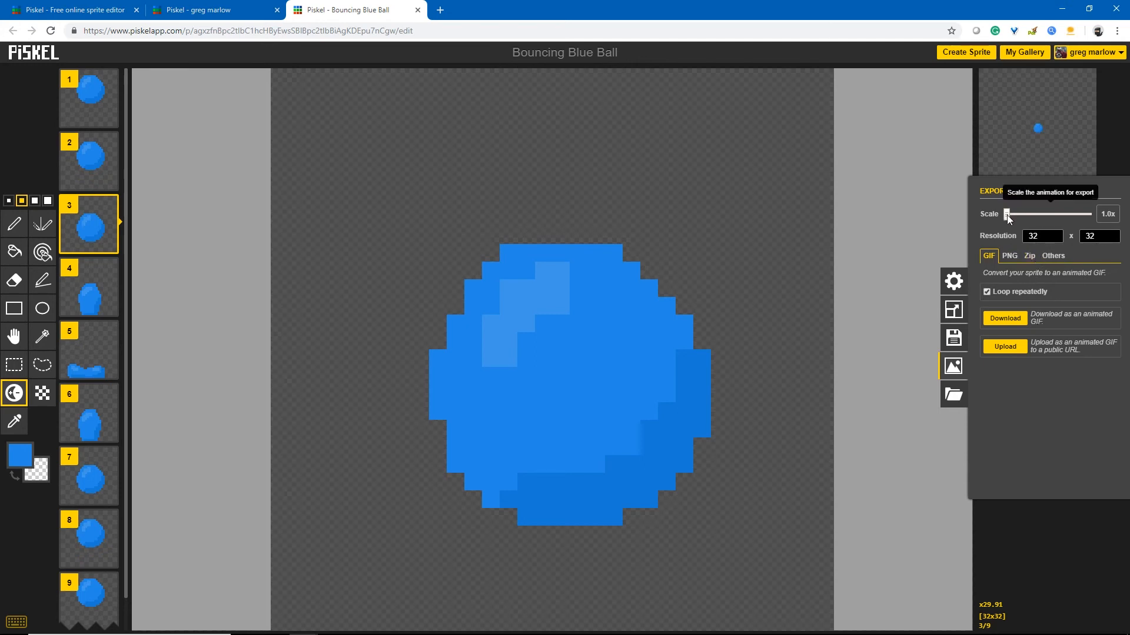
{"action": "left_click_drag", "start_coordinate": [1006, 214], "coordinate": [1023, 217]}
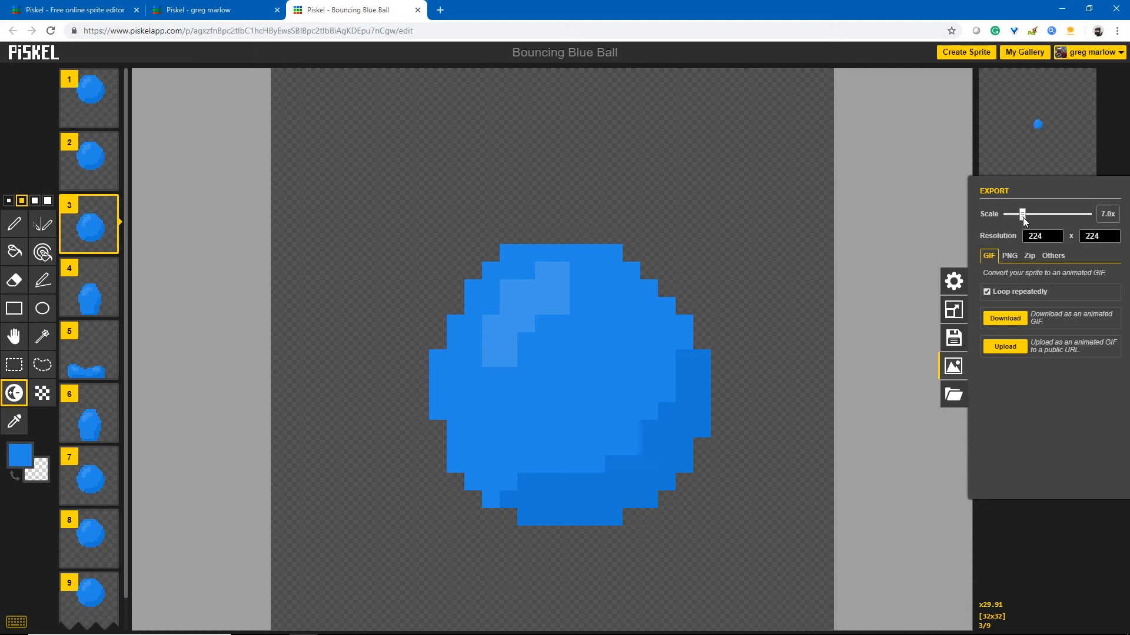
{"action": "left_click_drag", "start_coordinate": [1022, 217], "coordinate": [1026, 221]}
Review the PNG, Zip and other export options, and return to the GIF export.
{"action": "left_click", "coordinate": [1009, 259]}
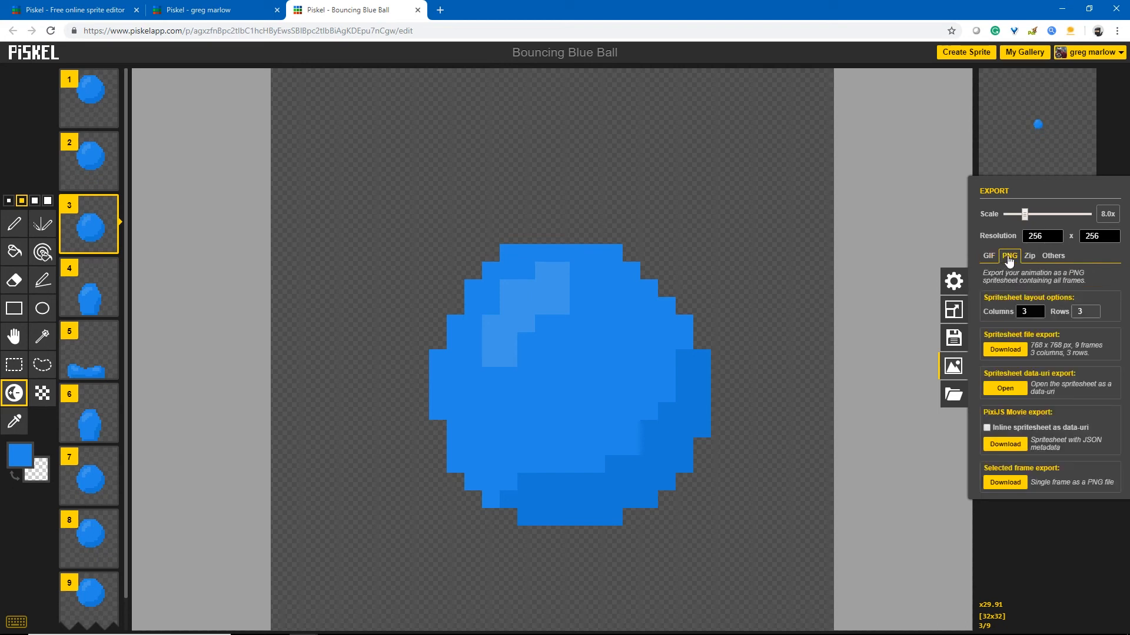
{"action": "left_click", "coordinate": [1030, 263]}
{"action": "left_click", "coordinate": [1052, 261]}
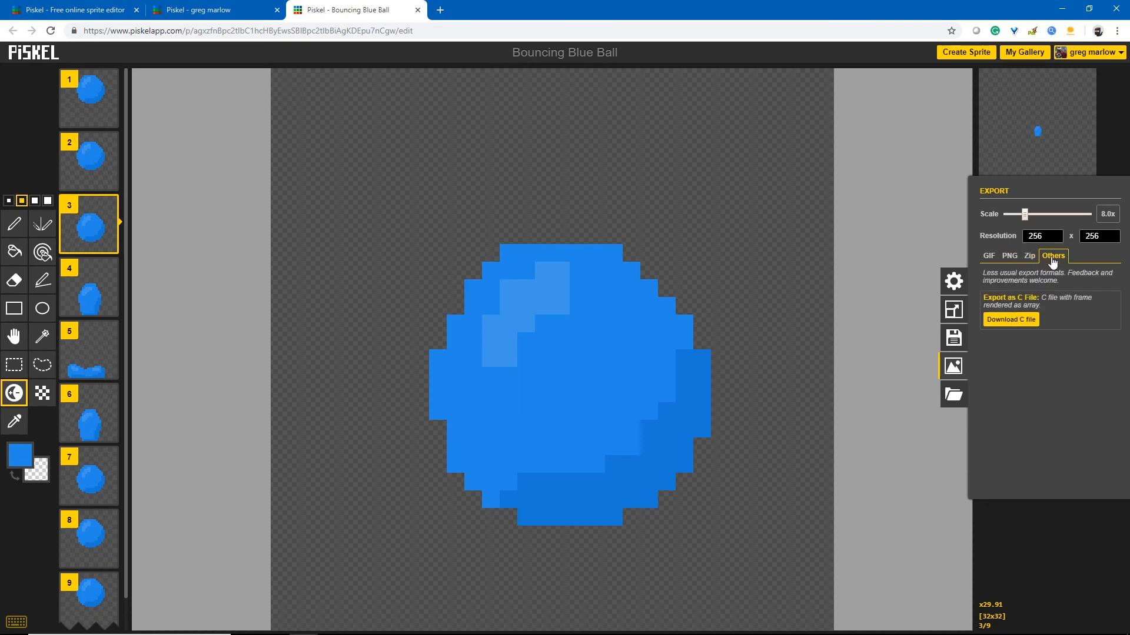
{"action": "left_click", "coordinate": [988, 259]}
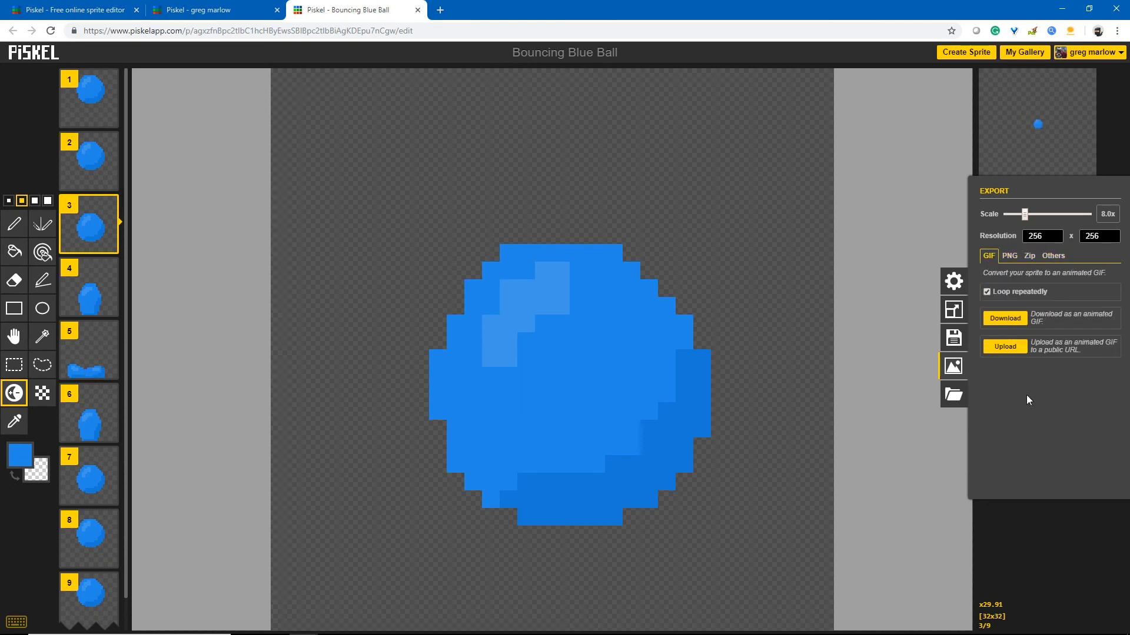
Download the looping animation to the Desktop as Bouncing Blue Ball.gif and view it in a repositioned Photos window.
{"action": "left_click", "coordinate": [1005, 319]}
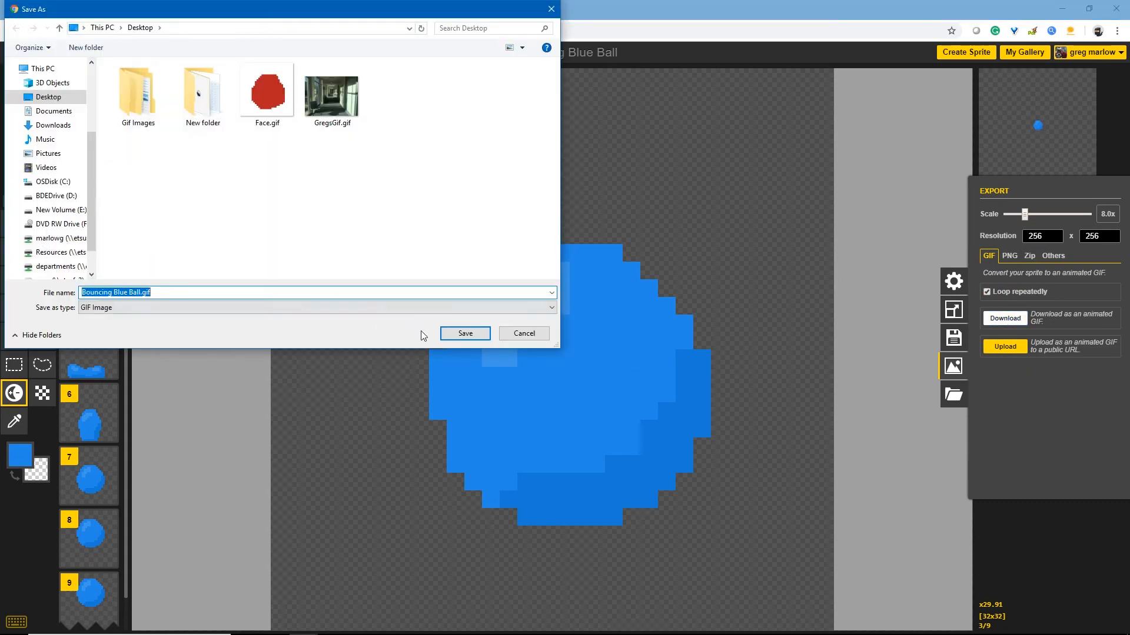
{"action": "left_click", "coordinate": [461, 333]}
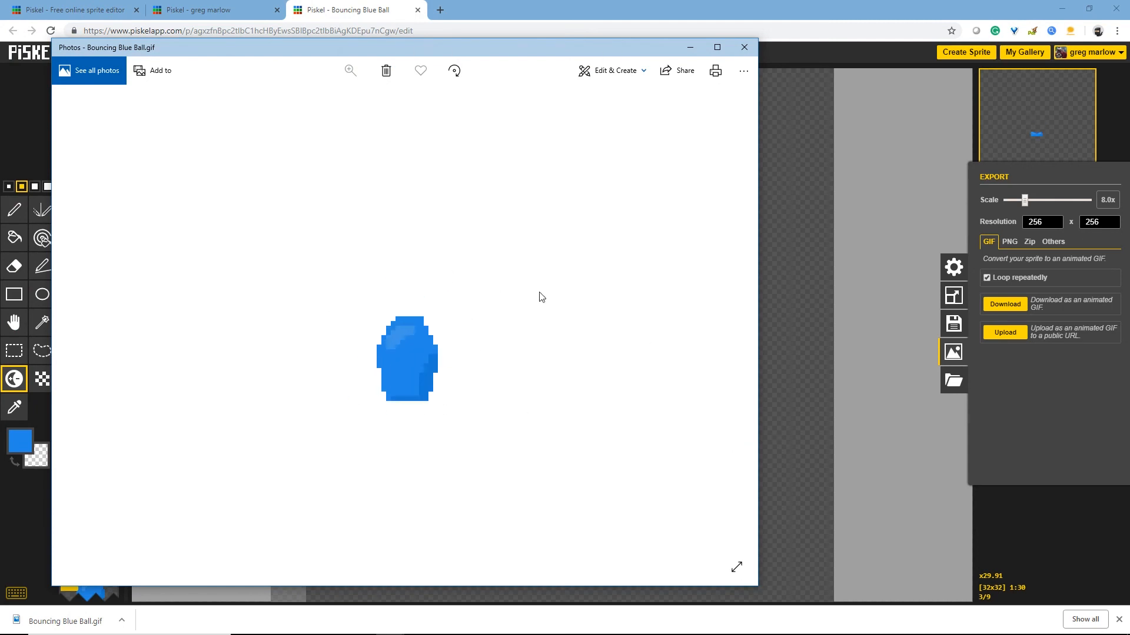
{"action": "left_click_drag", "start_coordinate": [590, 50], "coordinate": [1084, 362]}
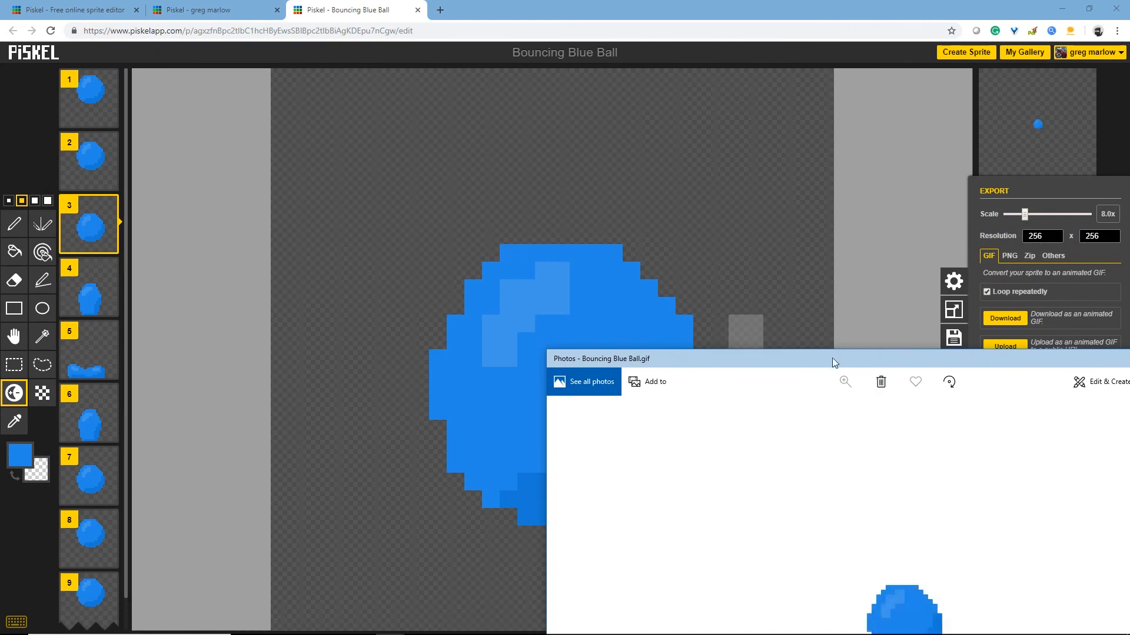
{"action": "left_click_drag", "start_coordinate": [832, 361], "coordinate": [474, 34]}
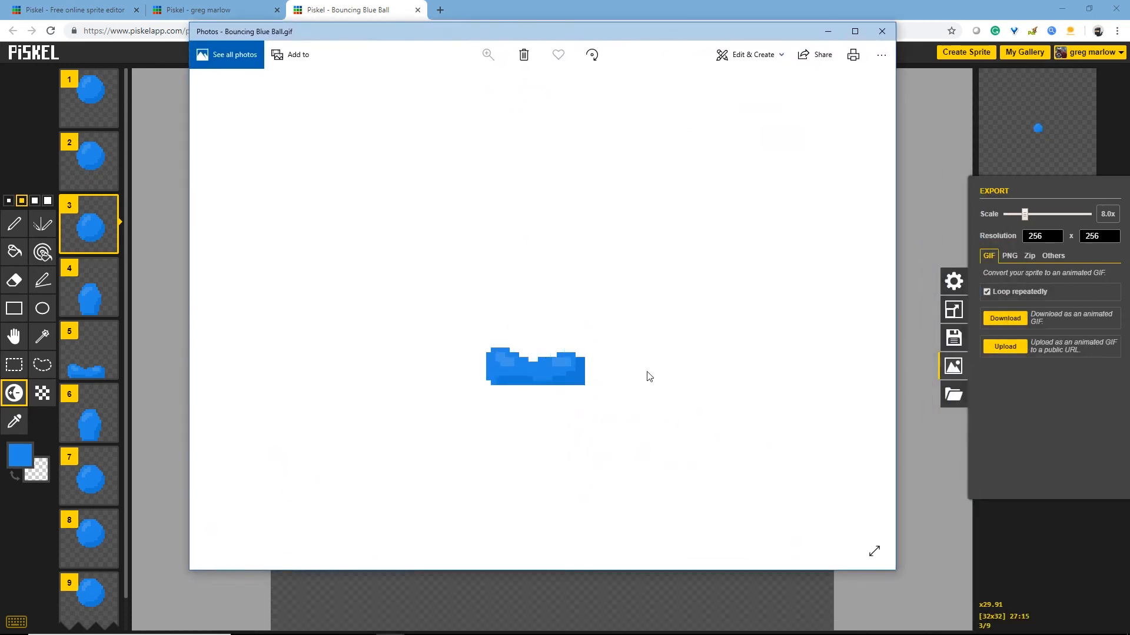